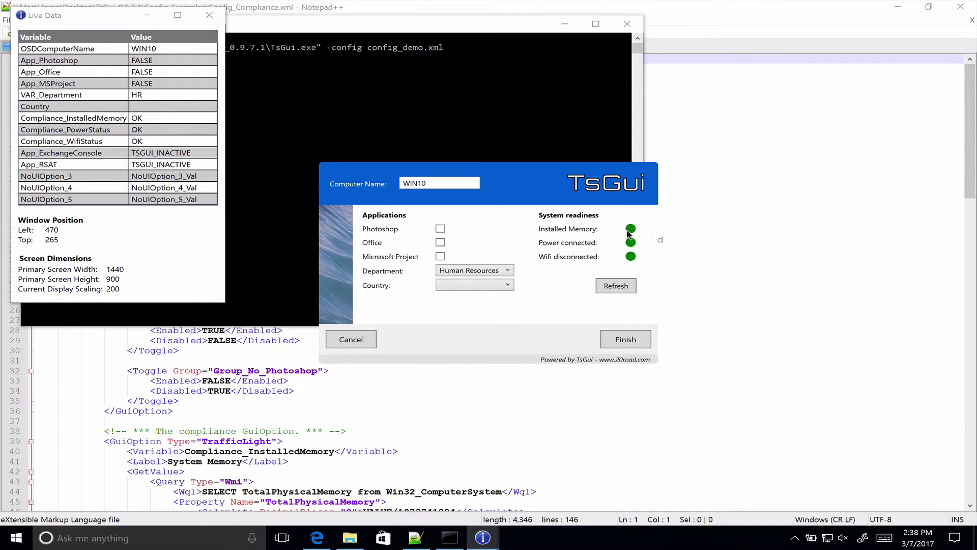
- Toggle the Photoshop application option on and off to test the Installed Memory readiness check
left_click(440, 230)
mouse_move(583, 231)
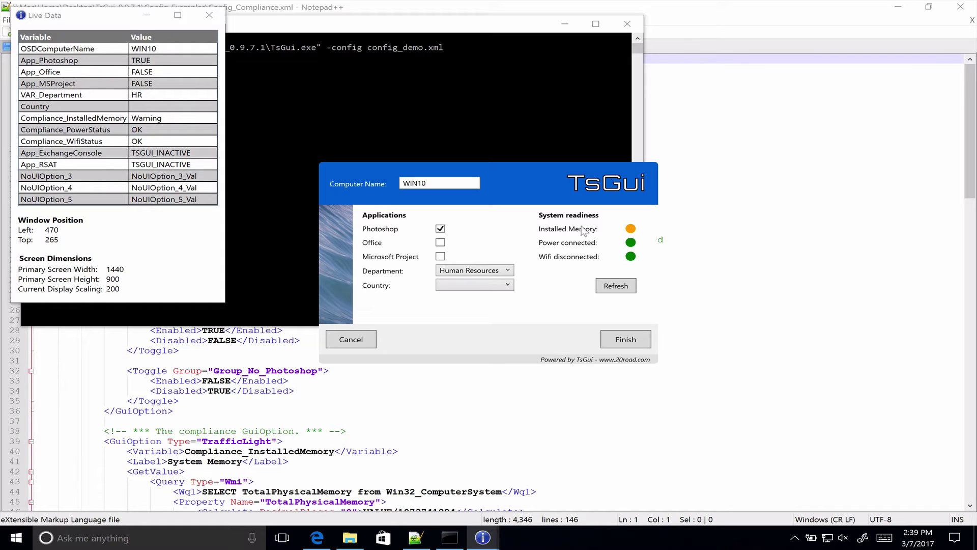
left_click(440, 229)
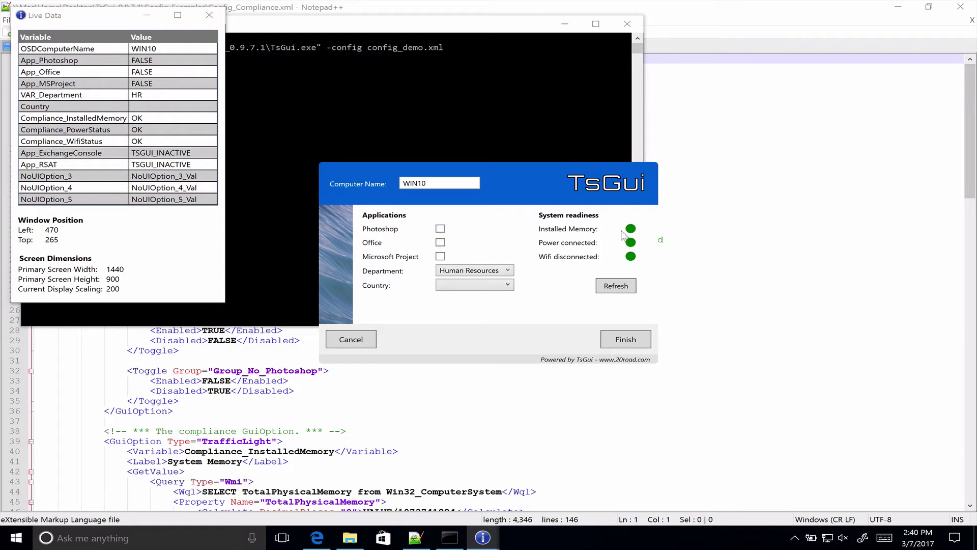
left_click(440, 228)
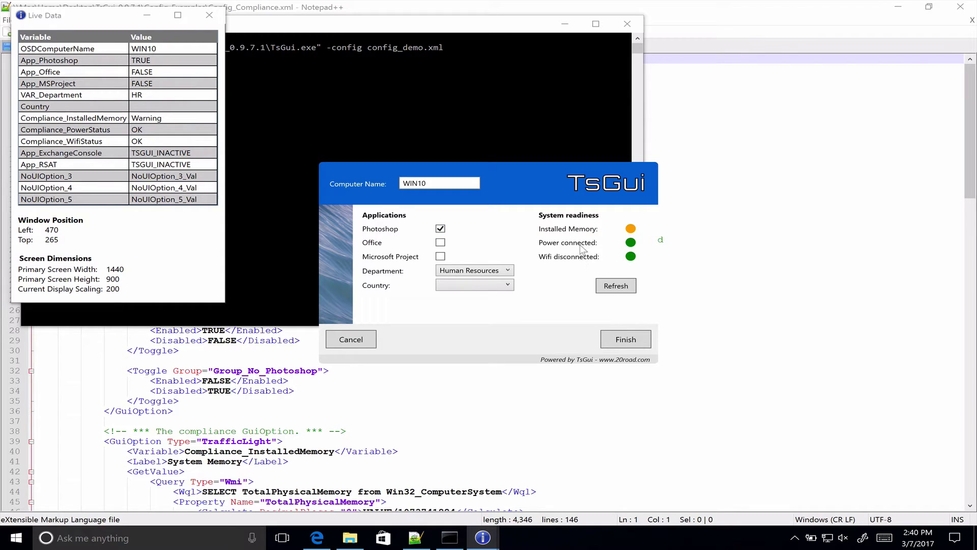
left_click(441, 229)
- Set the country to NZ, finish the form and dismiss the summary of created task sequence variables
left_click(617, 345)
left_click(465, 285)
left_click(468, 312)
left_click(618, 340)
left_click(537, 406)
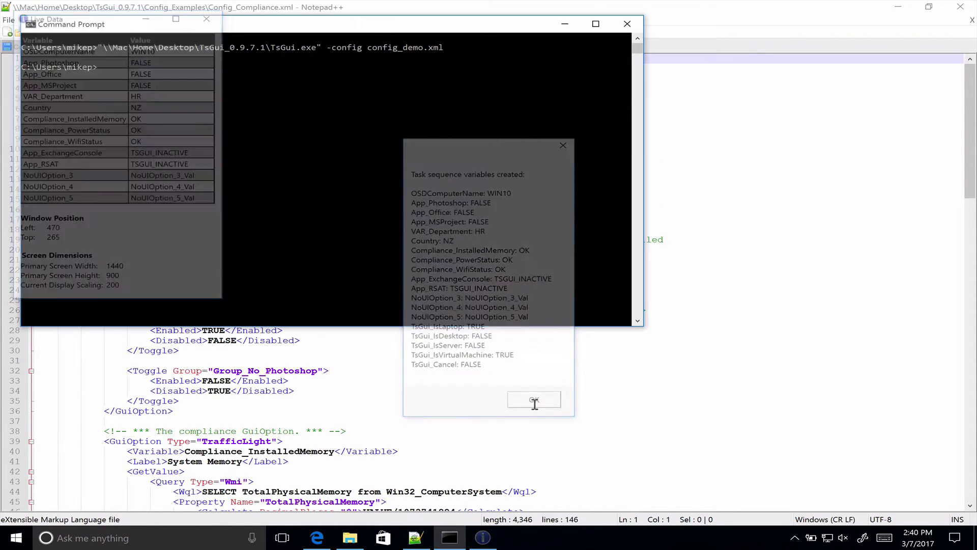
- Switch to Notepad++ and check where Config_Compliance is stored in the Config_Examples folder
left_click(376, 373)
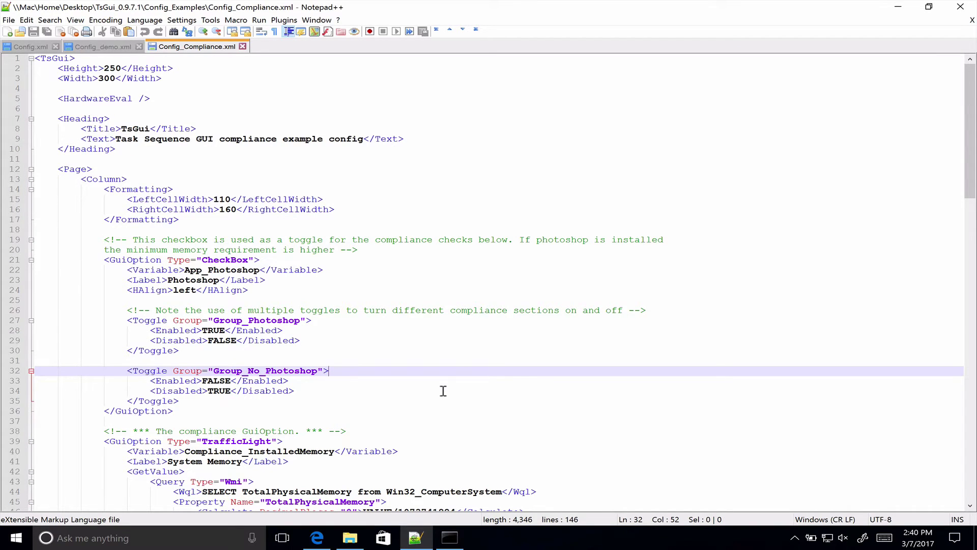
left_click(349, 538)
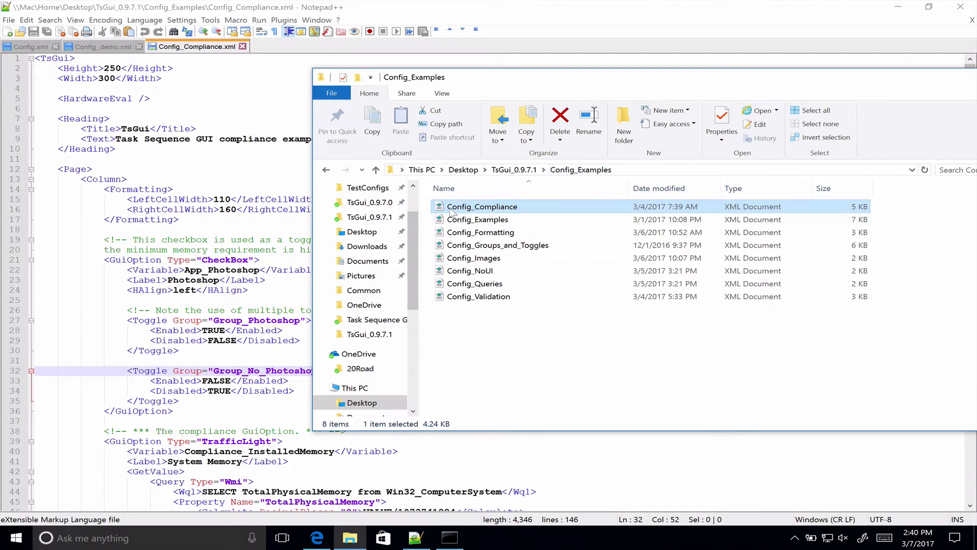
left_click(131, 370)
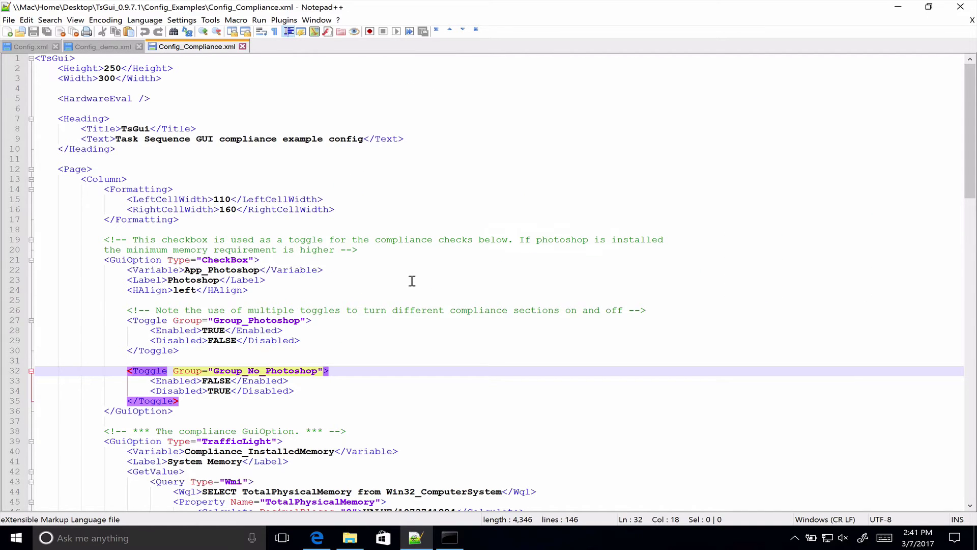
- Examine the Photoshop CheckBox GuiOption in Config_Compliance.xml, including its Group_Photoshop and Group_No_Photoshop toggles
left_click(130, 260)
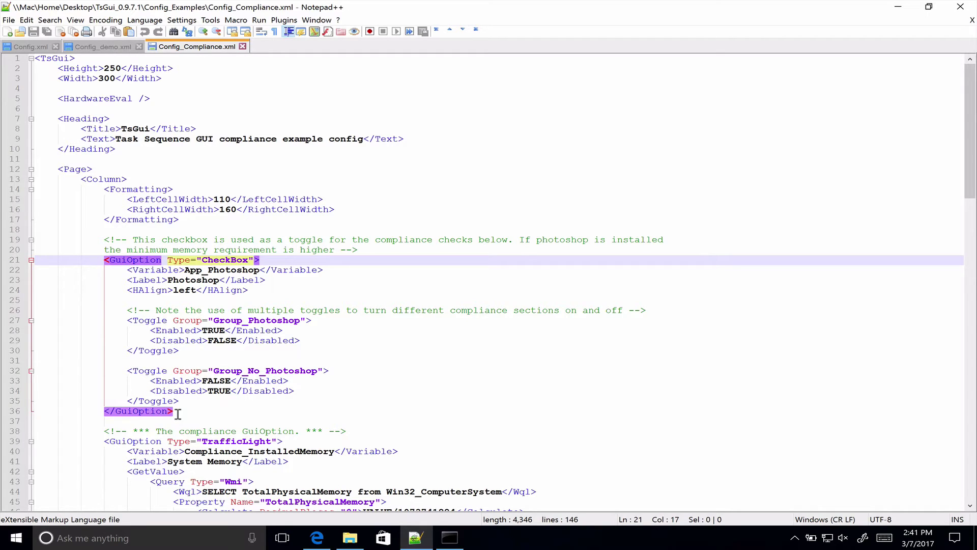
left_click_drag(176, 412, 104, 259)
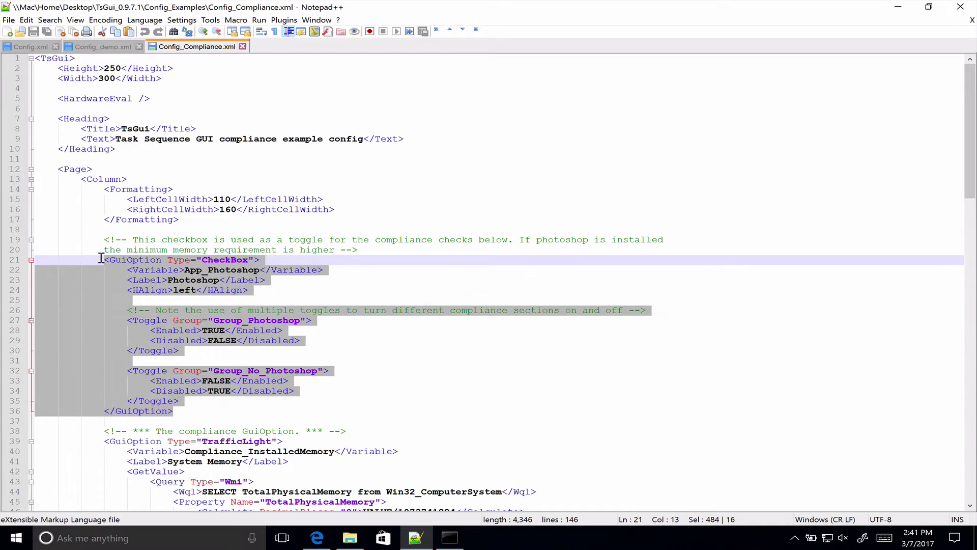
left_click(190, 330)
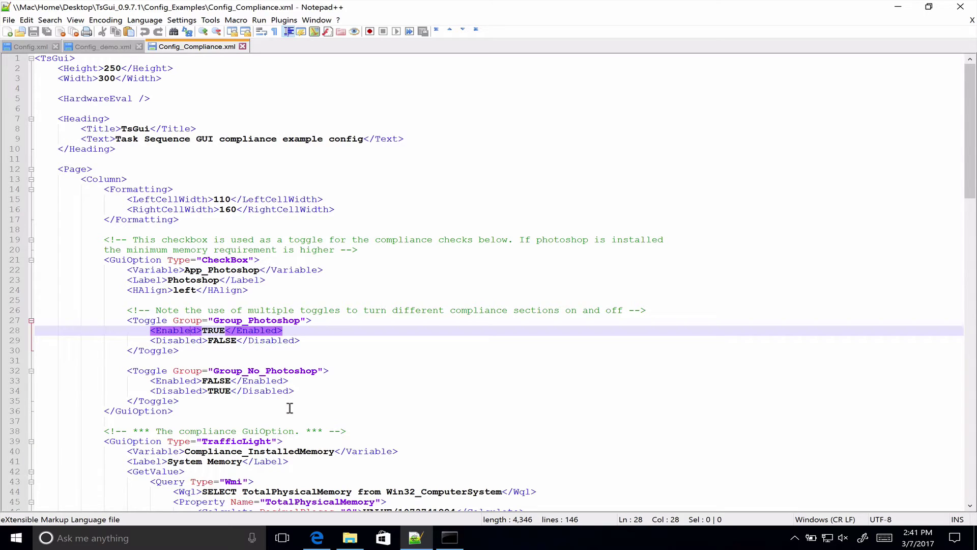
left_click(177, 409)
left_click(144, 408)
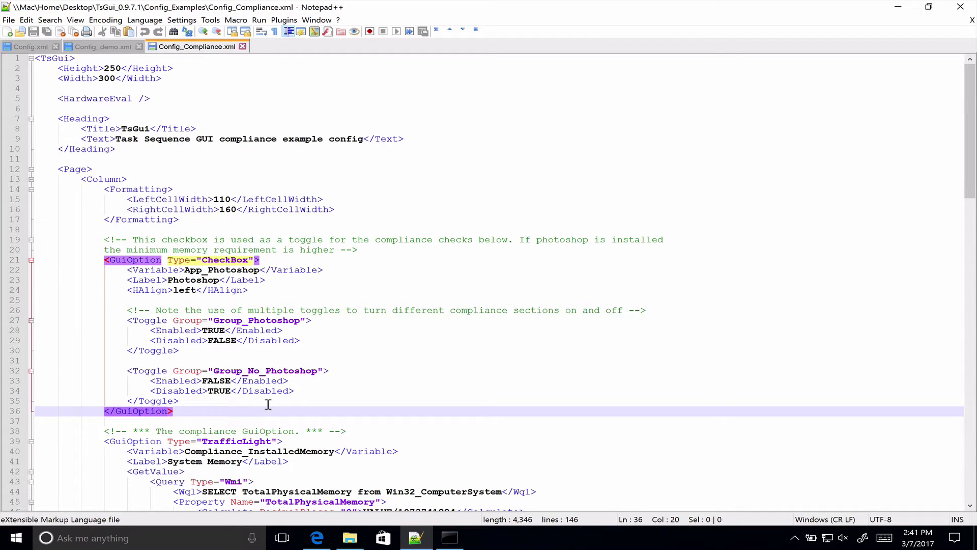
left_click(184, 319)
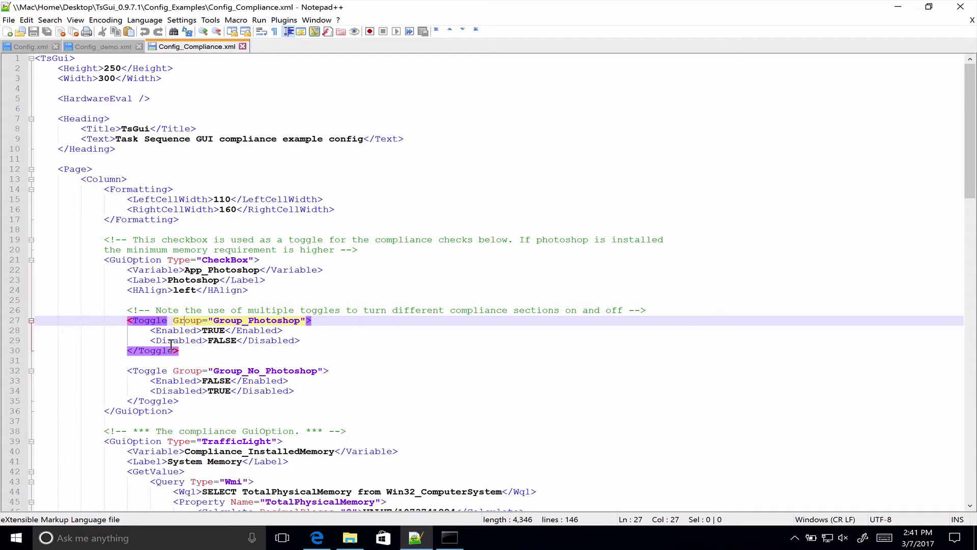
left_click(154, 373)
- Examine the TrafficLight GuiOption's type, its Compliance_InstalledMemory variable and its System Memory label
scroll(265, 387, "down", 3)
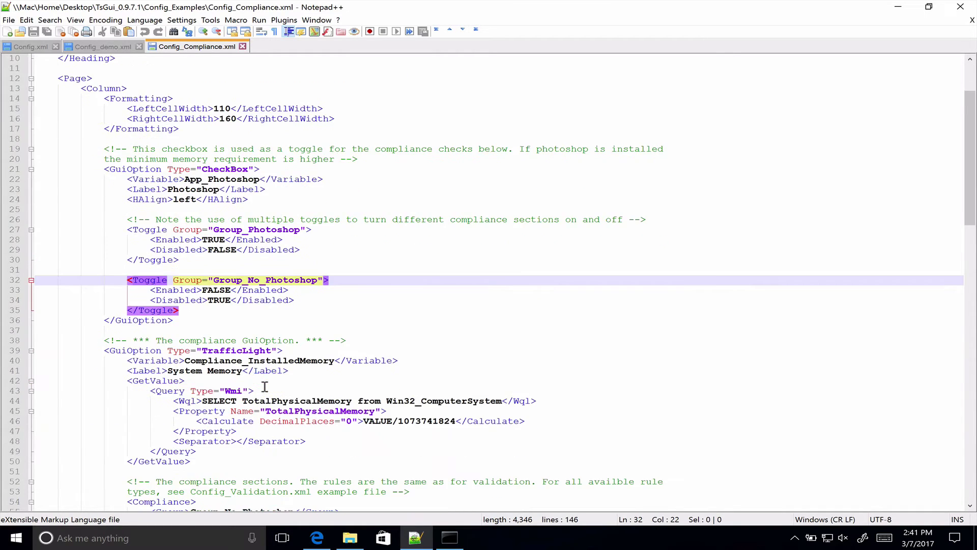
scroll(265, 387, "down", 3)
scroll(264, 386, "down", 1)
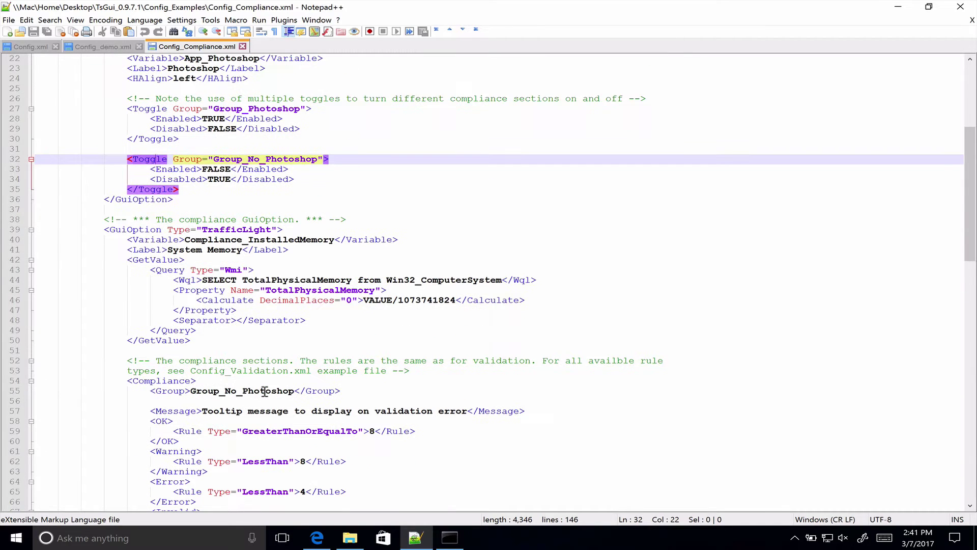
left_click(138, 207)
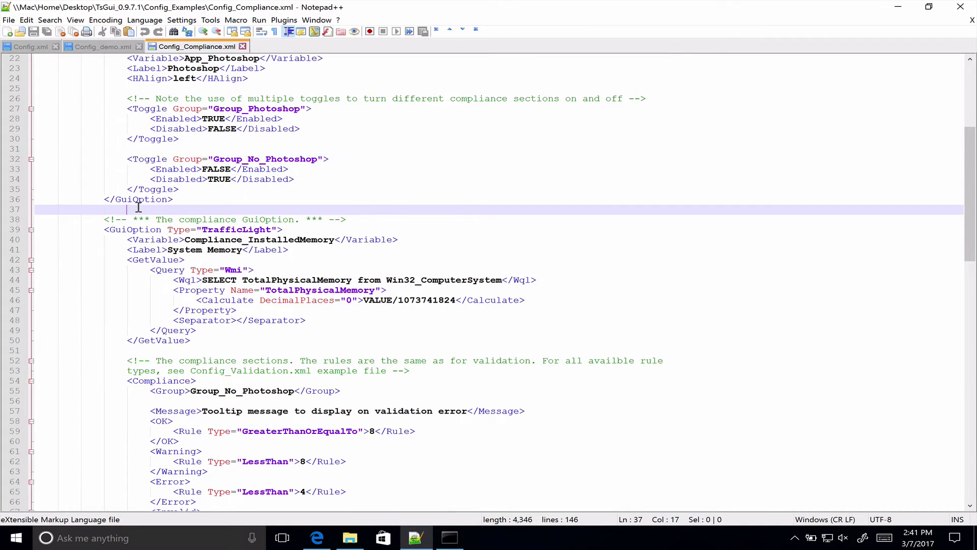
left_click(132, 229)
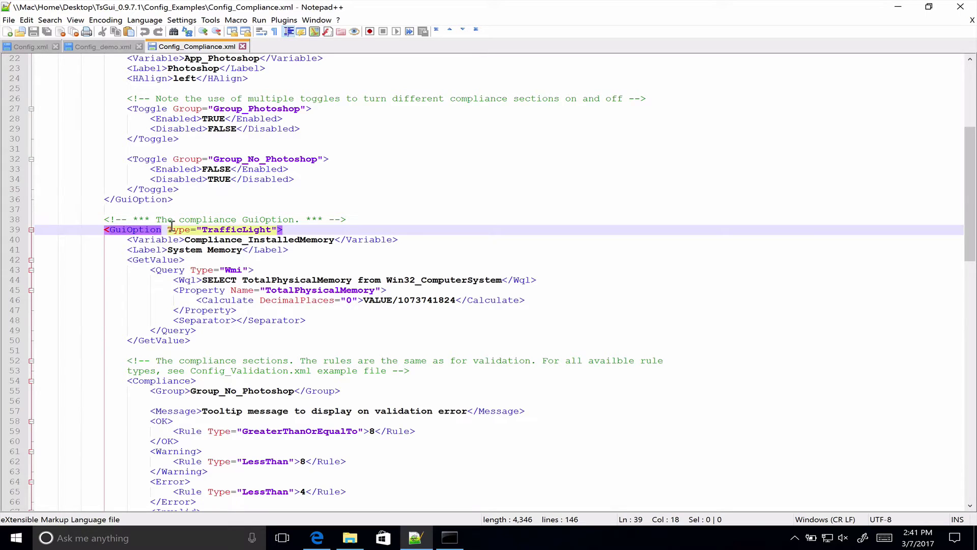
left_click(225, 229)
scroll(227, 227, "down", 1)
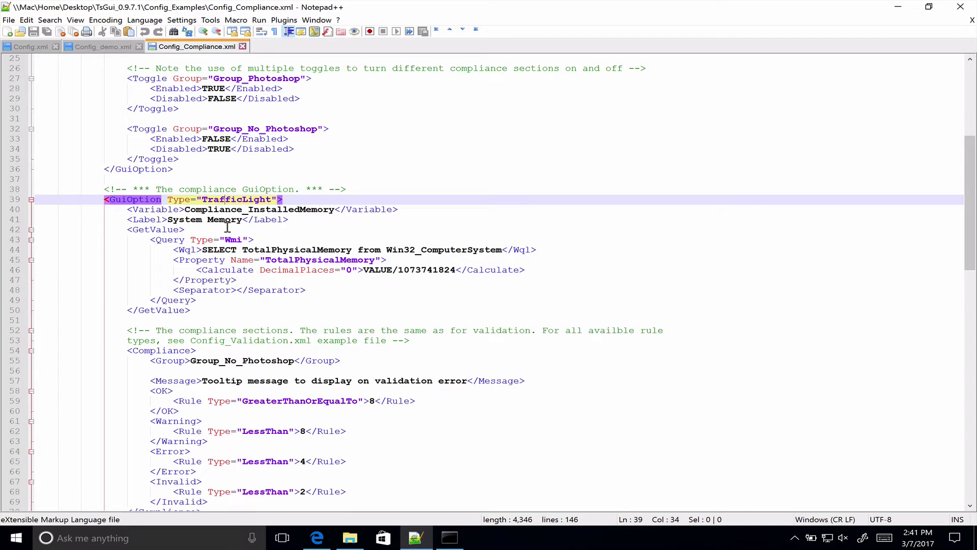
left_click(128, 209)
left_click(146, 221)
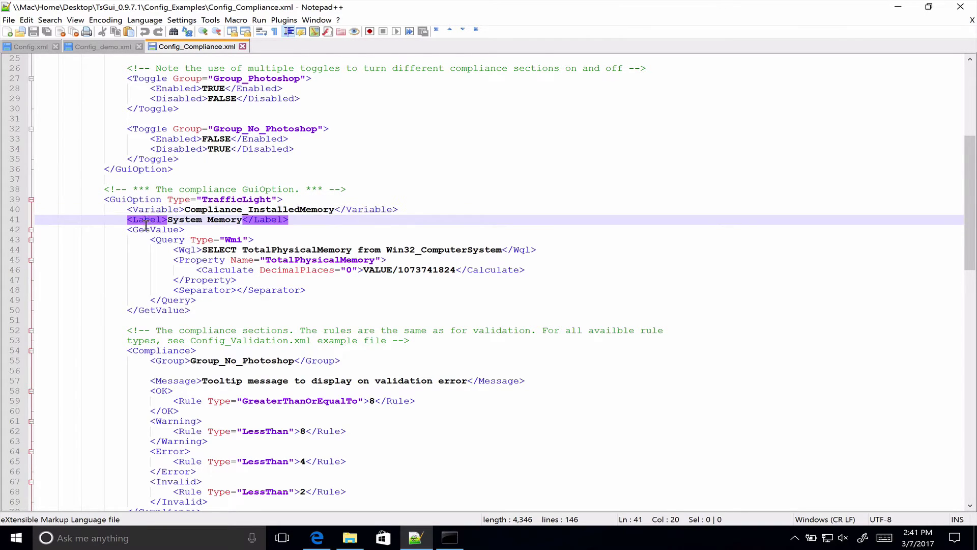
- Review the GetValue block's Wmi query, its TotalPhysicalMemory property and the Calculate expression
left_click(146, 228)
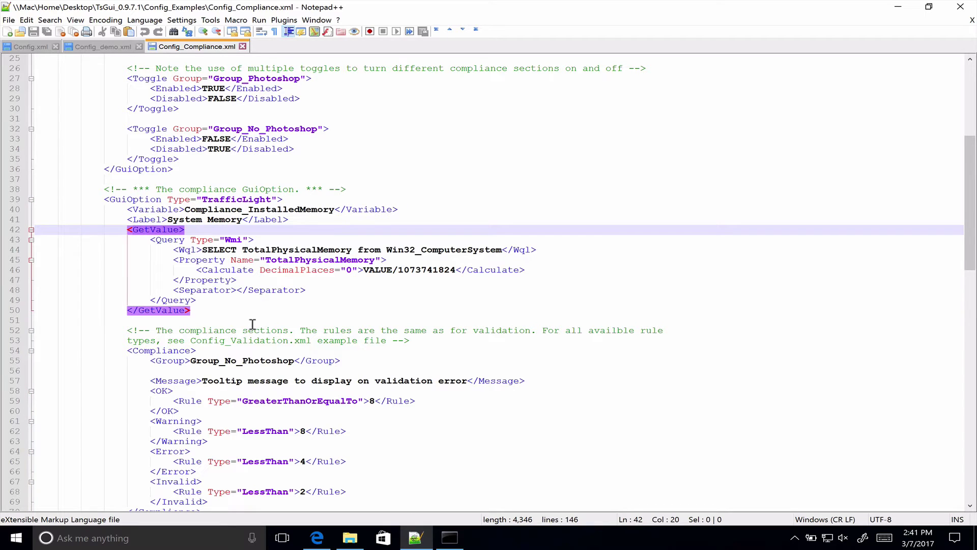
left_click(167, 239)
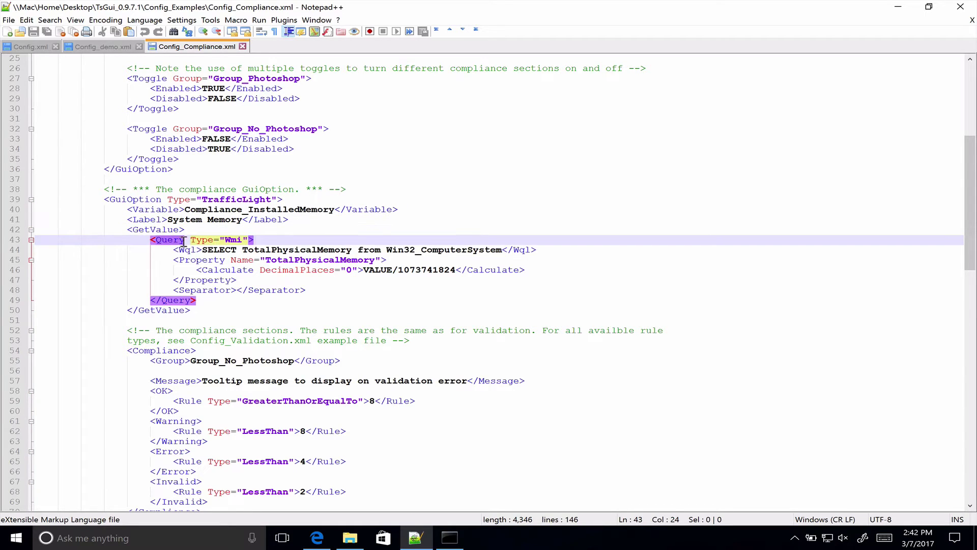
left_click(195, 260)
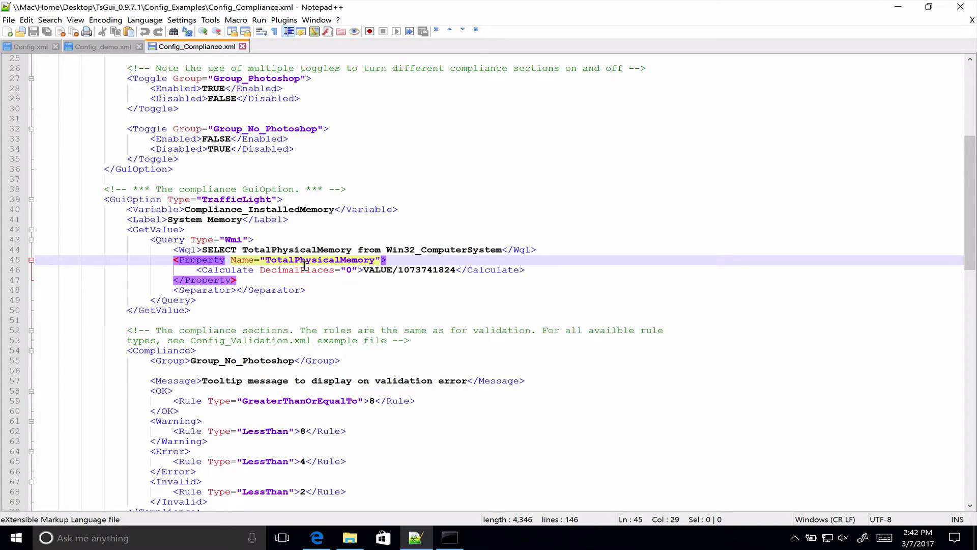
double_click(309, 260)
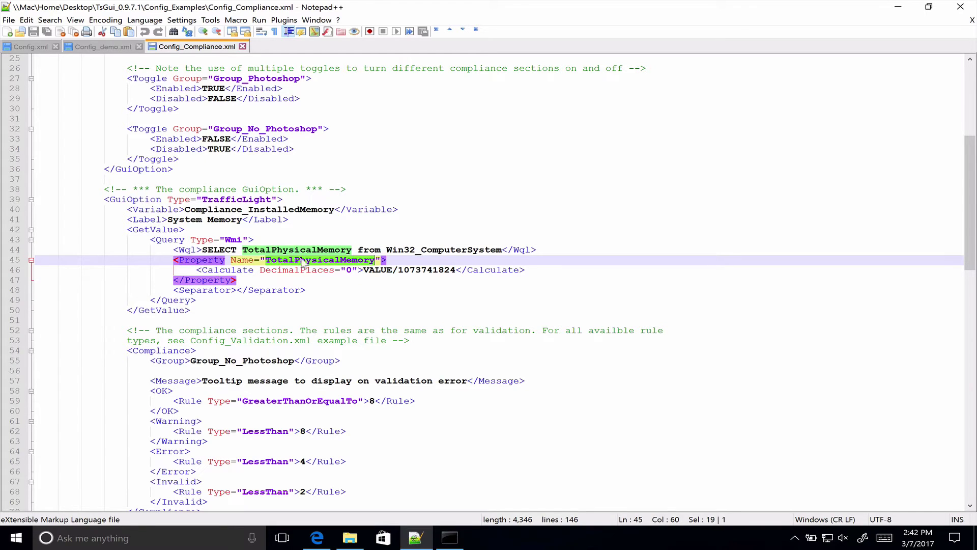
left_click(217, 269)
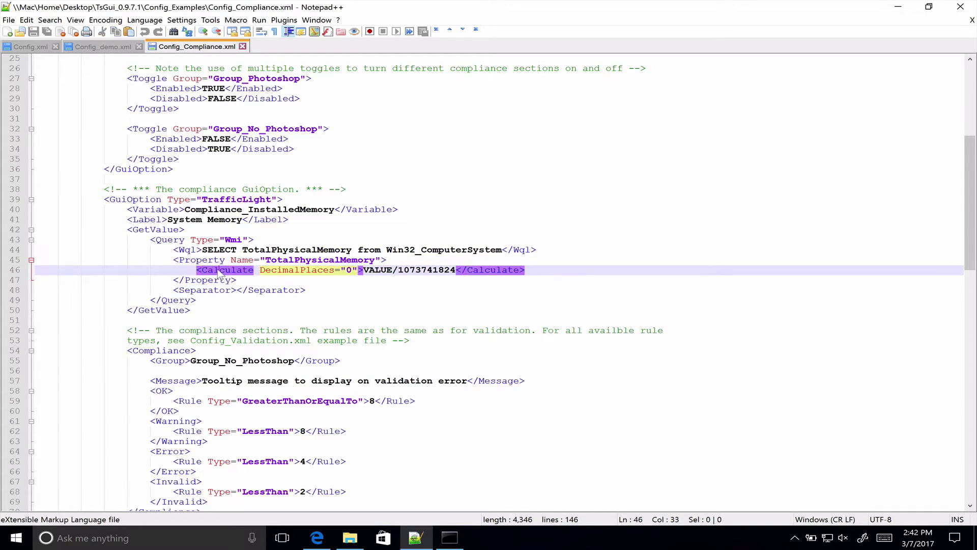
left_click(404, 270)
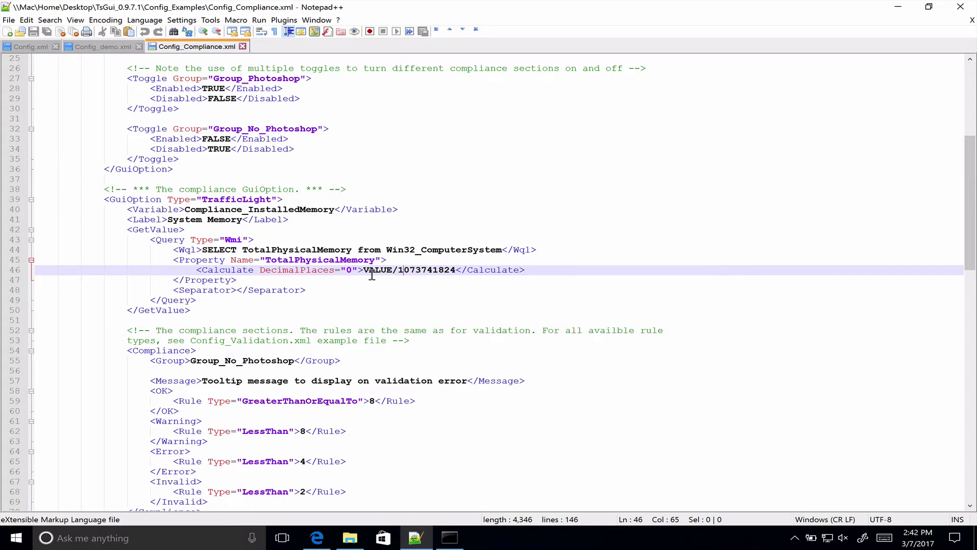
- Compare the two Compliance sections for Group_No_Photoshop and Group_Photoshop, including their group assignments and rules
scroll(303, 301, "down", 2)
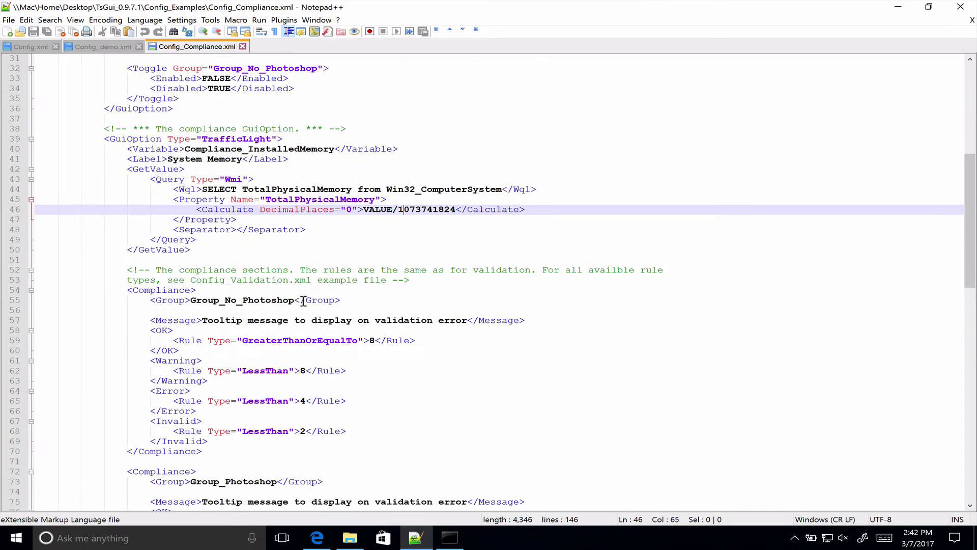
scroll(303, 301, "down", 1)
left_click(158, 260)
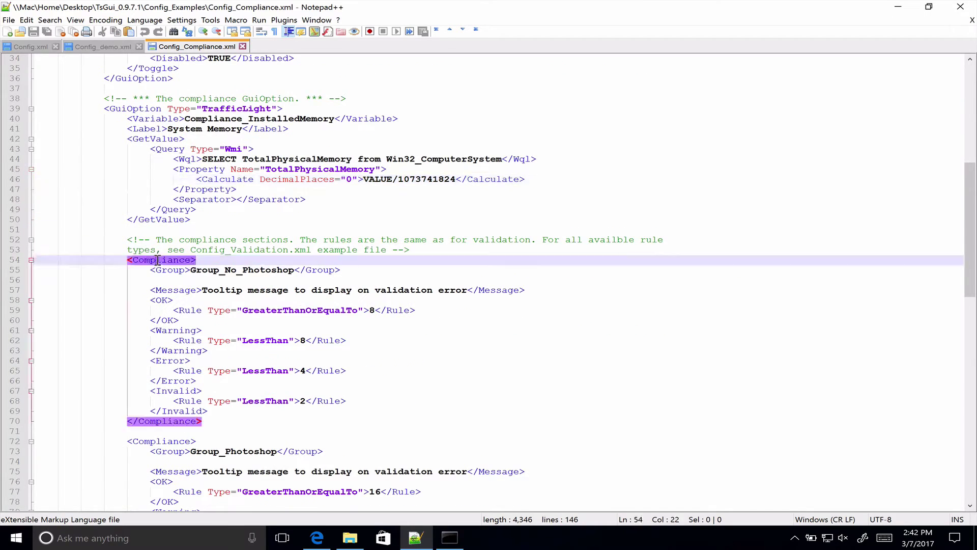
left_click(160, 421)
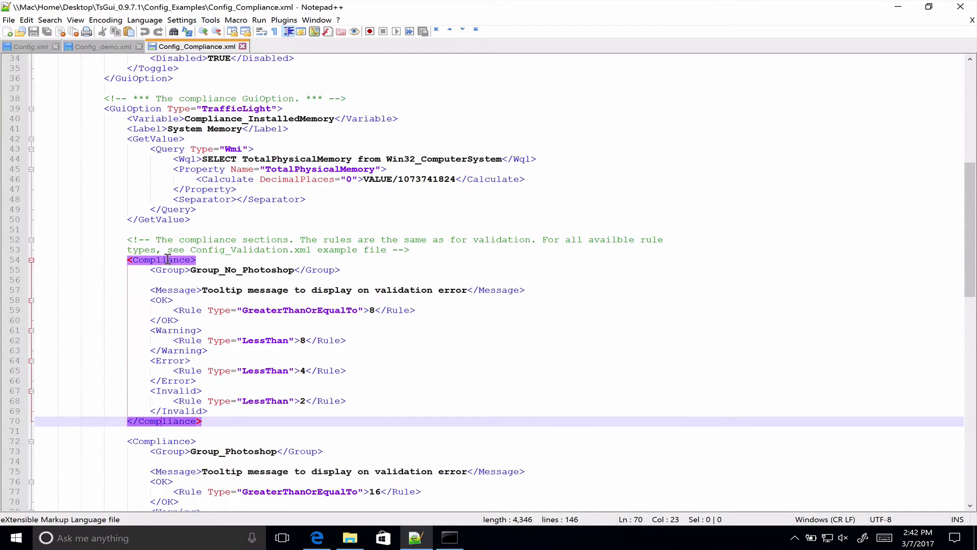
left_click(195, 264)
double_click(170, 270)
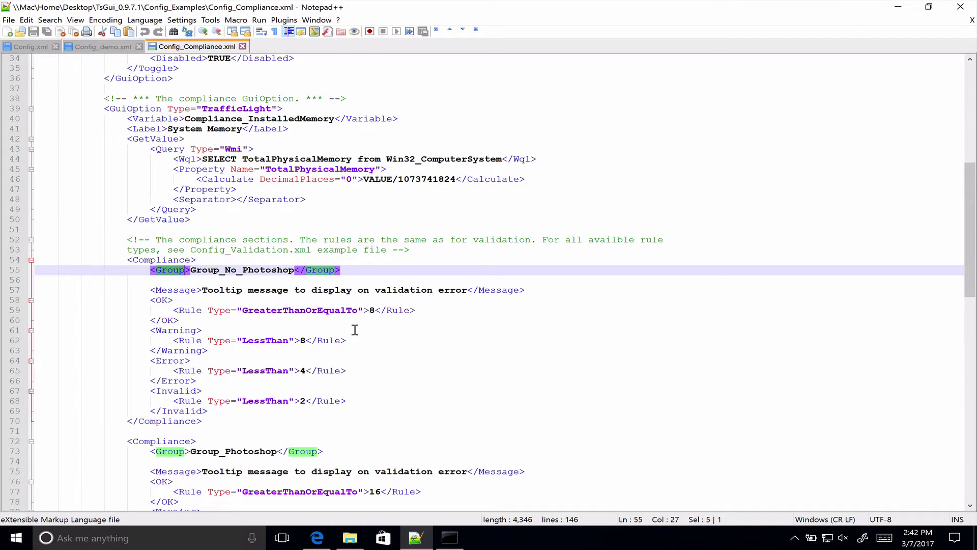
left_click(162, 270)
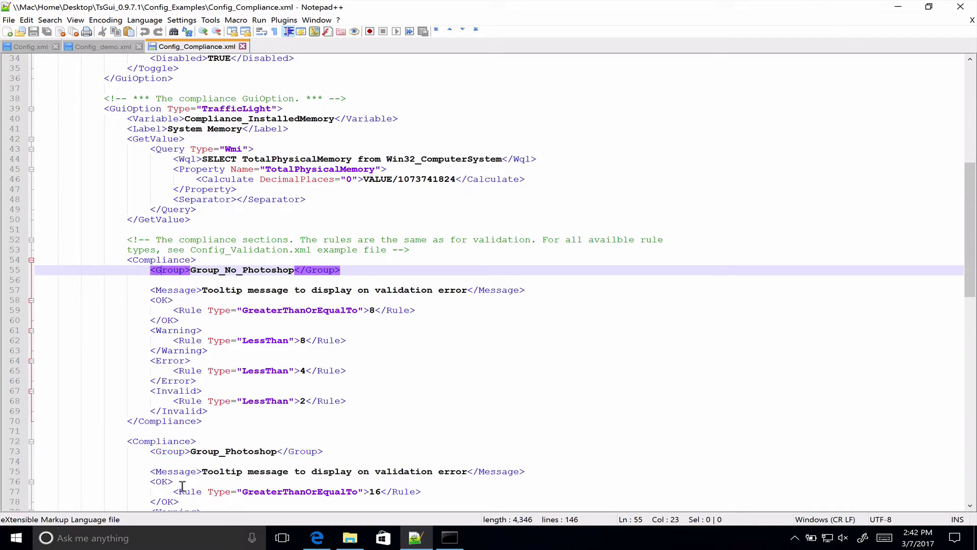
left_click(168, 453)
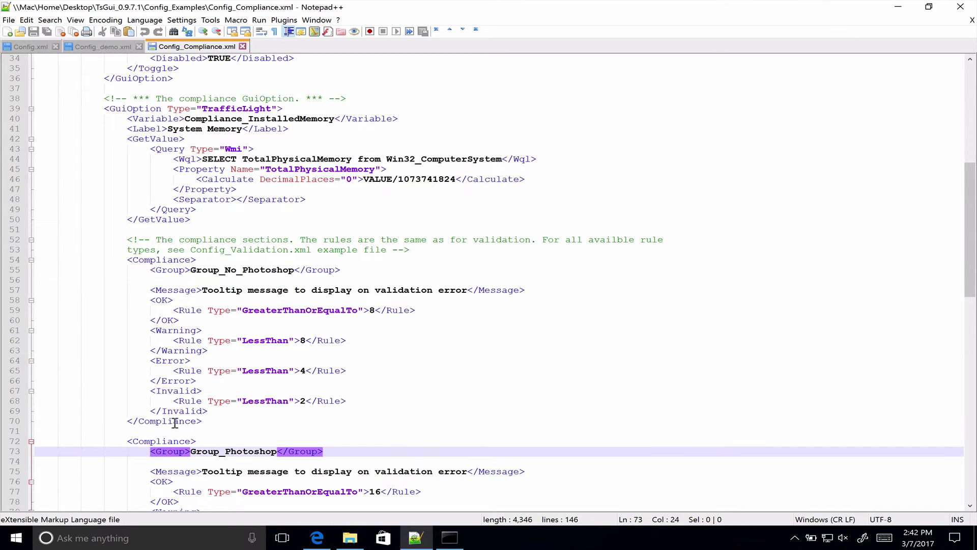
left_click(171, 270)
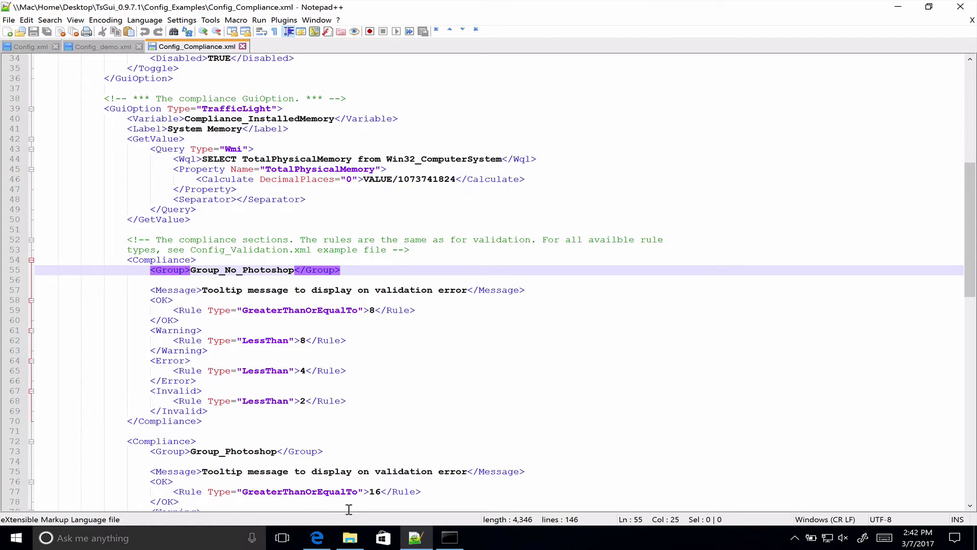
- Open Config_Validation from the Config_Examples folder in Notepad++ and go to its Valid rules section
left_click(356, 544)
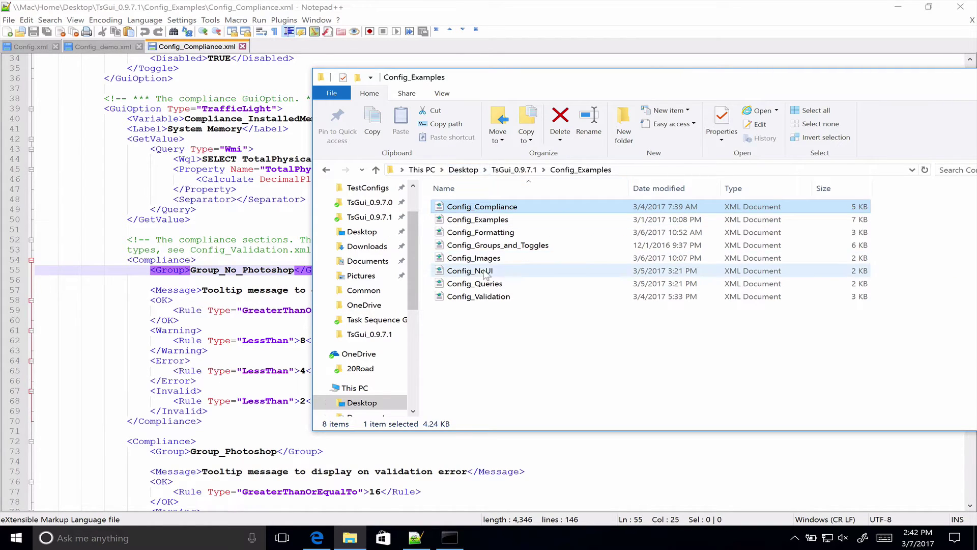
right_click(493, 298)
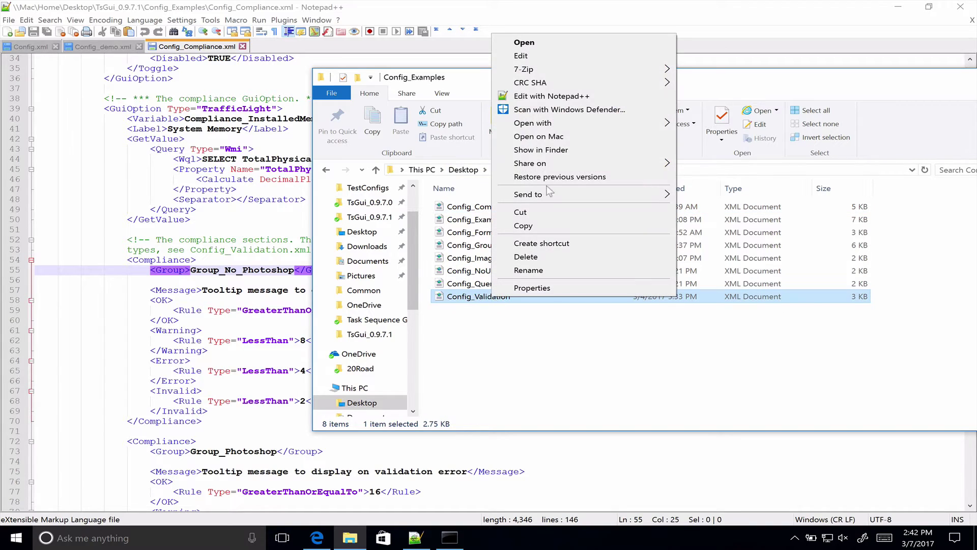
left_click(568, 95)
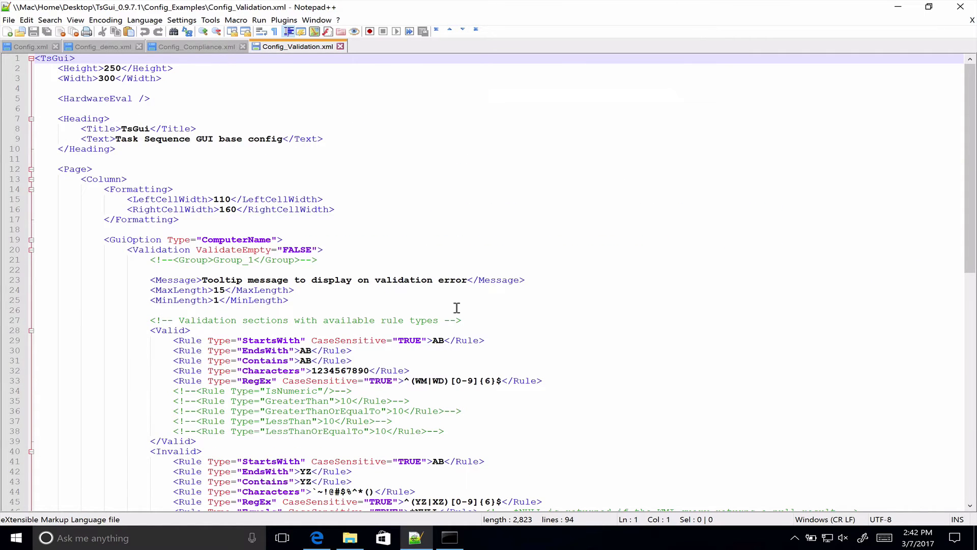
scroll(457, 307, "down", 2)
left_click(180, 269)
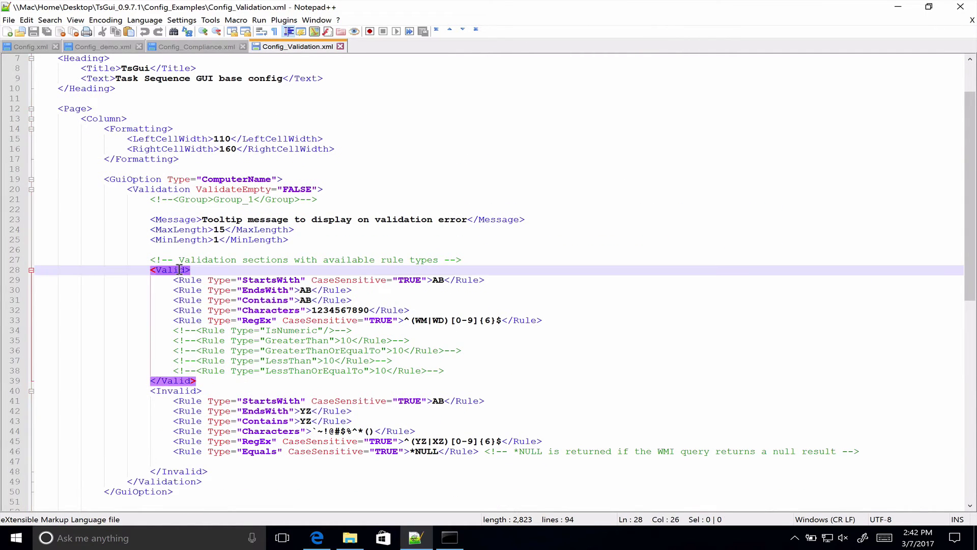
- Review the rule types in the Invalid section below the Valid rules of the ComputerName validation
left_click(175, 390)
scroll(268, 326, "up", 1)
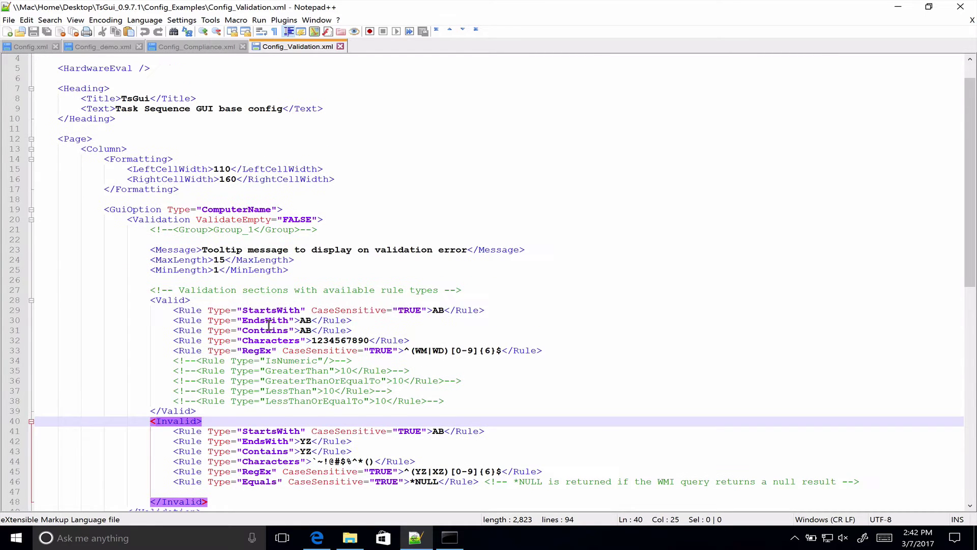
scroll(269, 326, "down", 3)
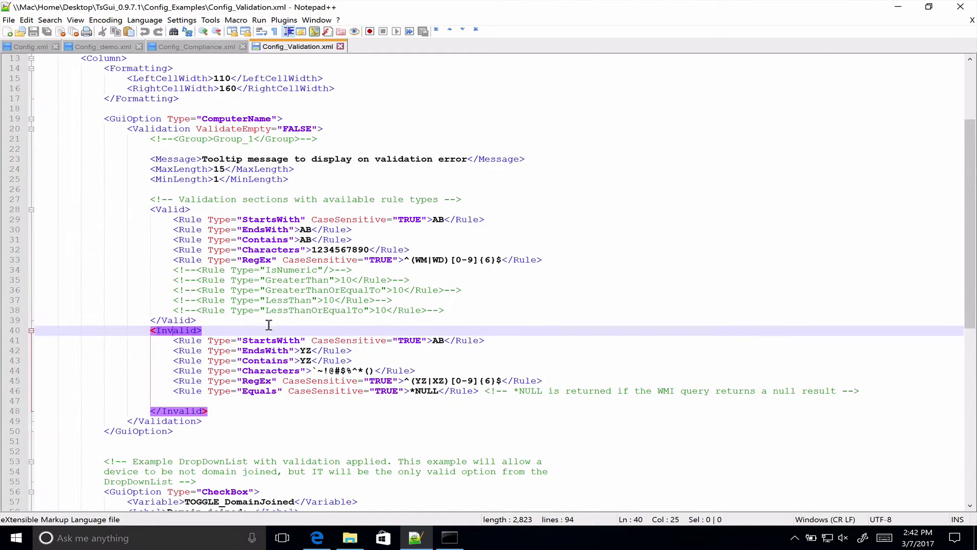
- Return to Config_Compliance.xml and identify the OK, Warning, Error and Invalid sections for Group_No_Photoshop
left_click(206, 42)
scroll(291, 230, "down", 1)
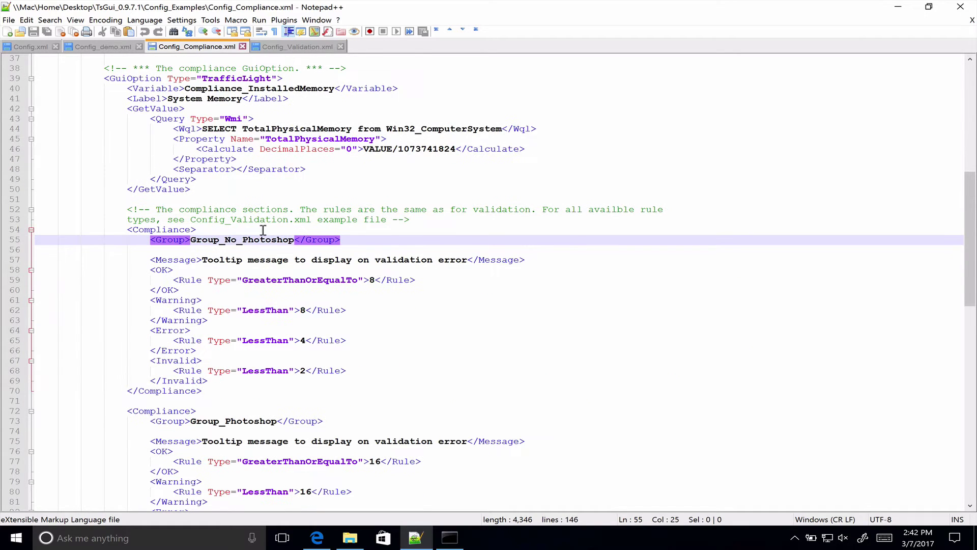
left_click(167, 269)
left_click(172, 300)
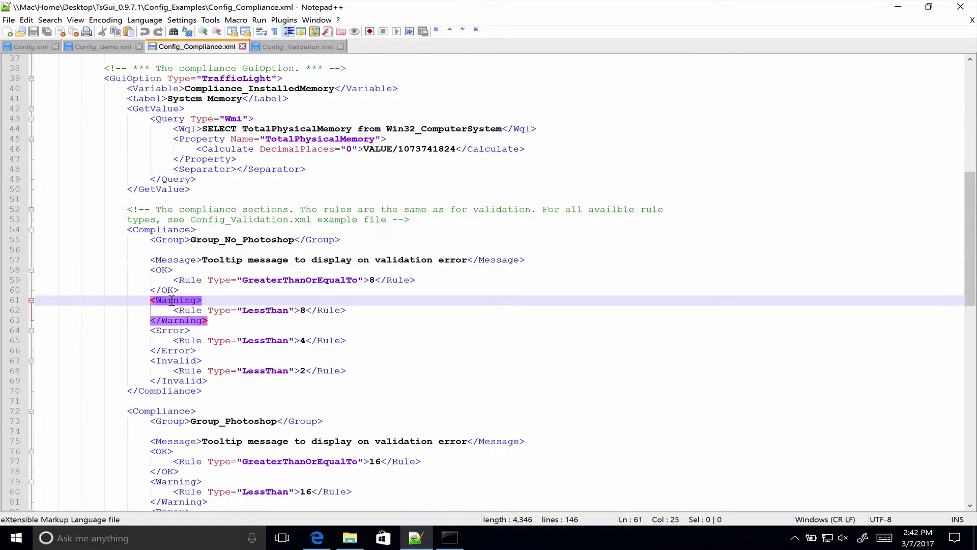
left_click(167, 331)
left_click(173, 361)
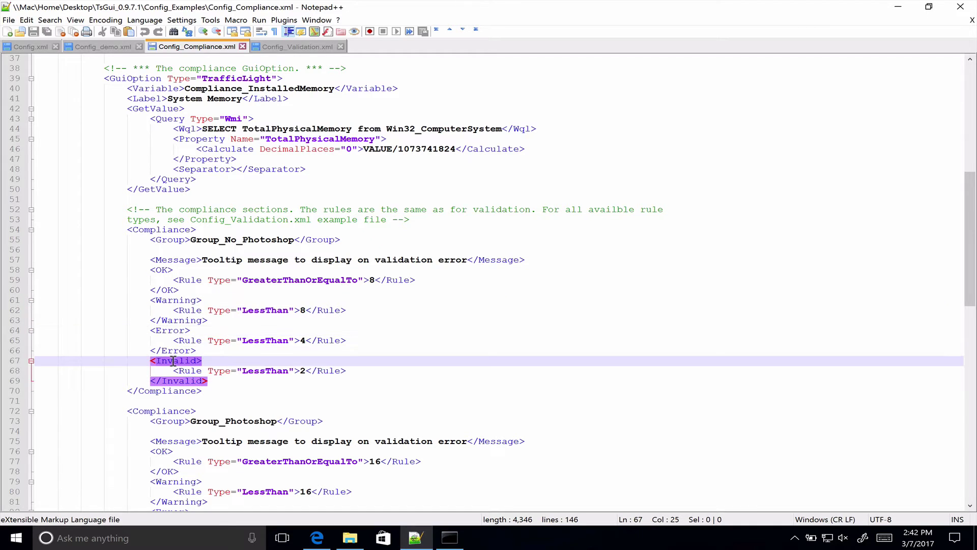
- Examine Group_No_Photoshop's OK, Warning and Error states alongside the tooltip text in its Message element
left_click(167, 270)
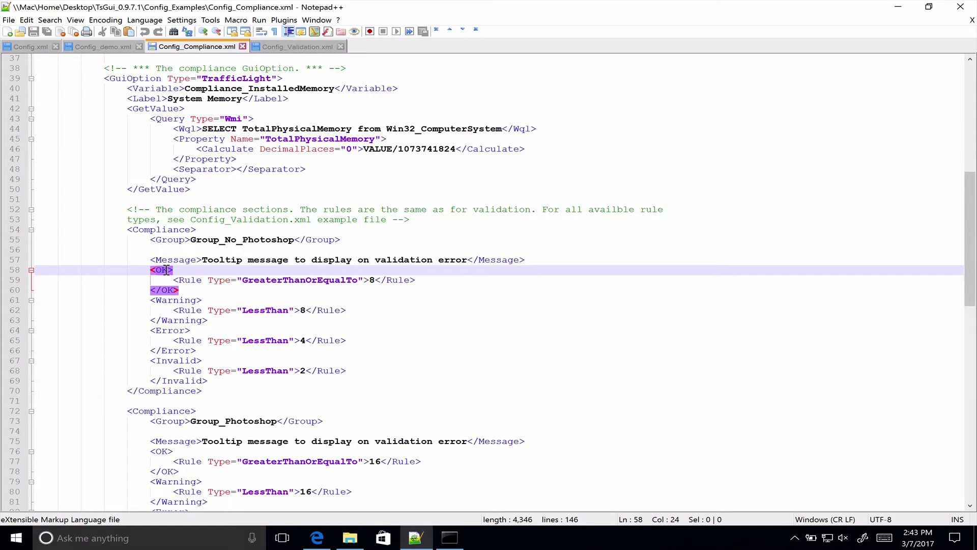
left_click(167, 301)
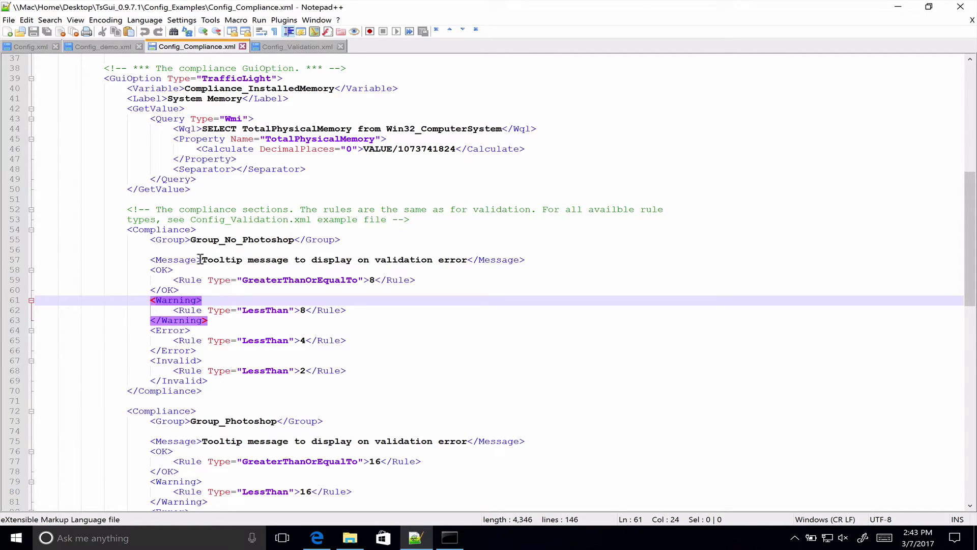
left_click_drag(201, 260, 468, 260)
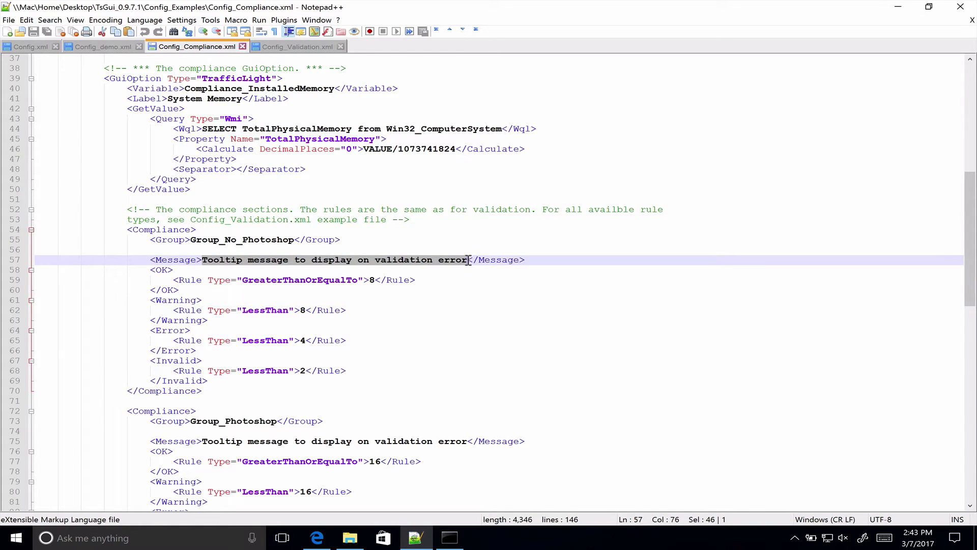
left_click(181, 330)
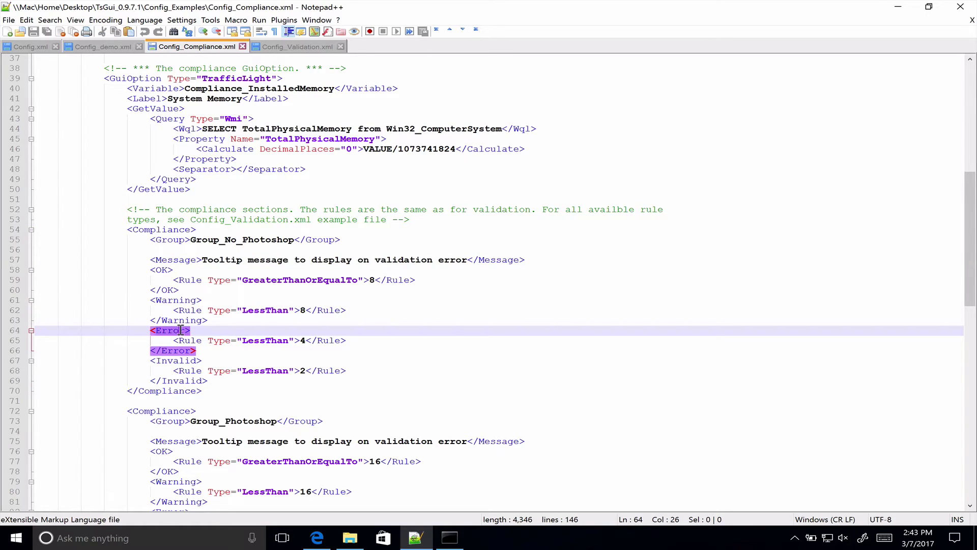
left_click(198, 260)
left_click(167, 331)
- Examine Group_No_Photoshop's Invalid state in relation to its Message element and compare it with the Error state
left_click(166, 362)
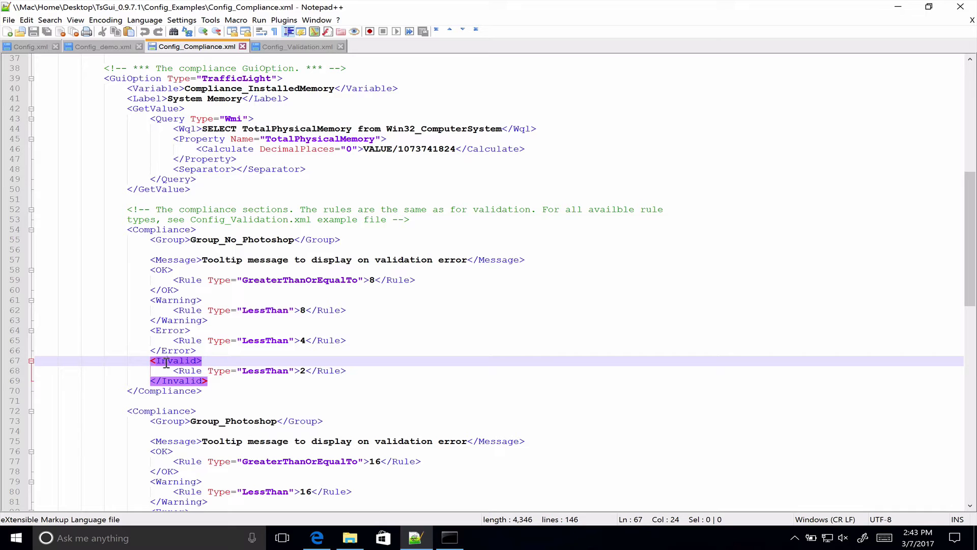
left_click(186, 259)
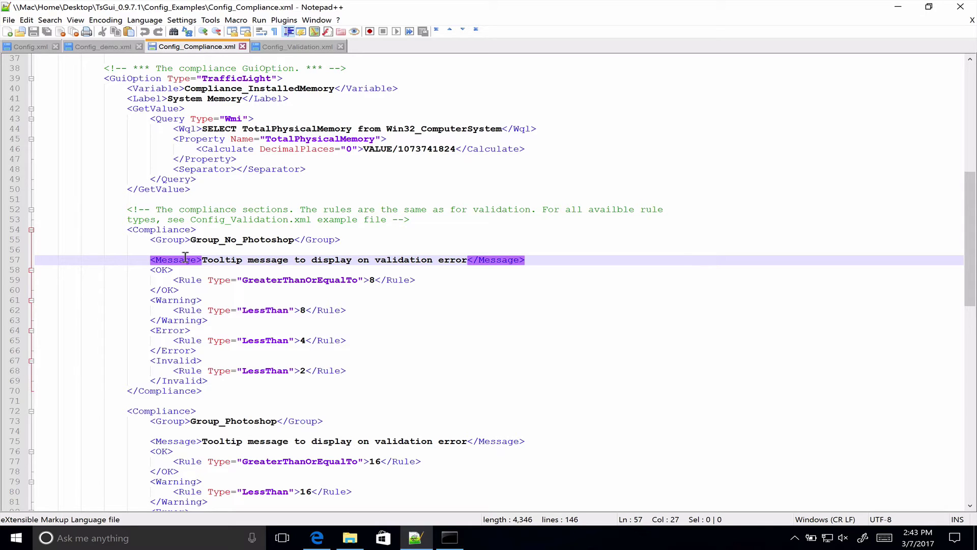
left_click(181, 360)
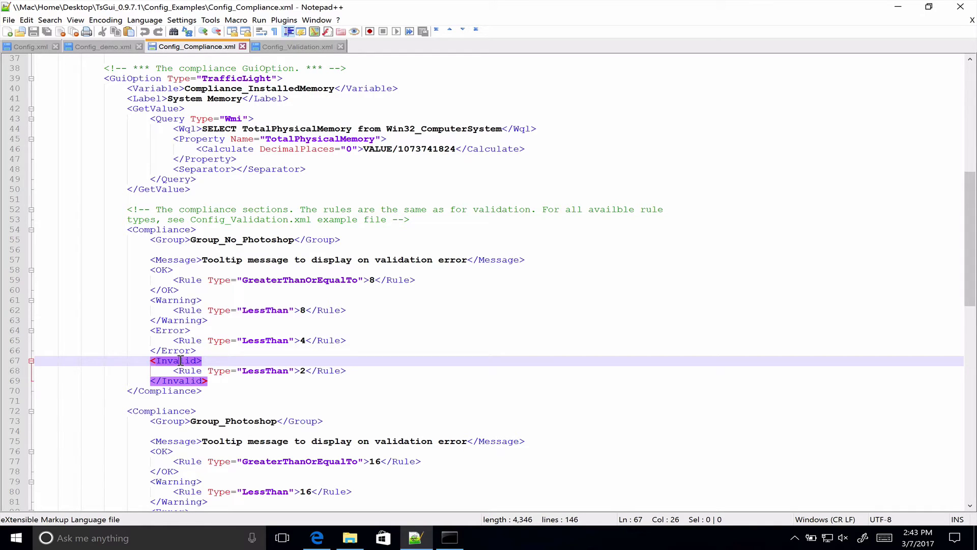
left_click(189, 360)
left_click(174, 350)
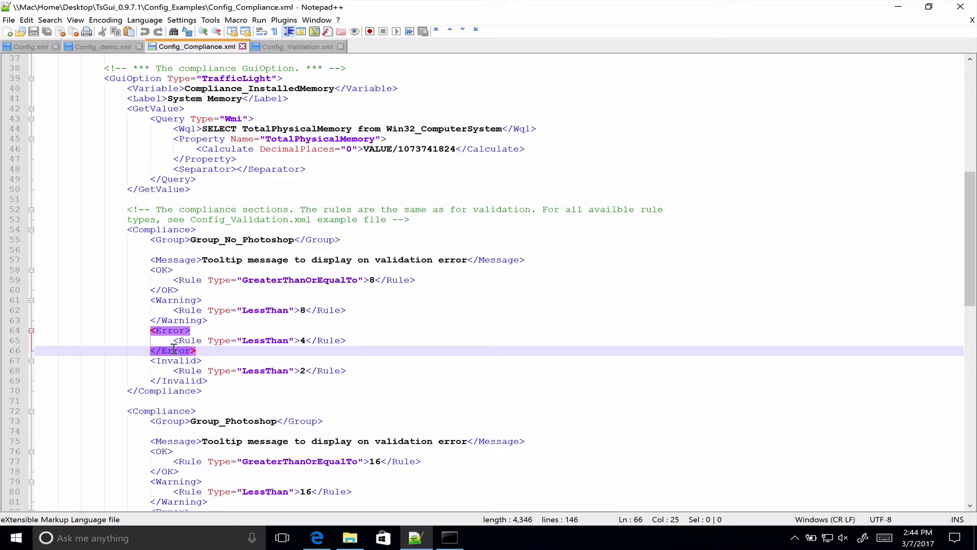
- Trace Group_No_Photoshop's compliance states in order from Invalid through Error and Warning up to OK
scroll(174, 350, "down", 3)
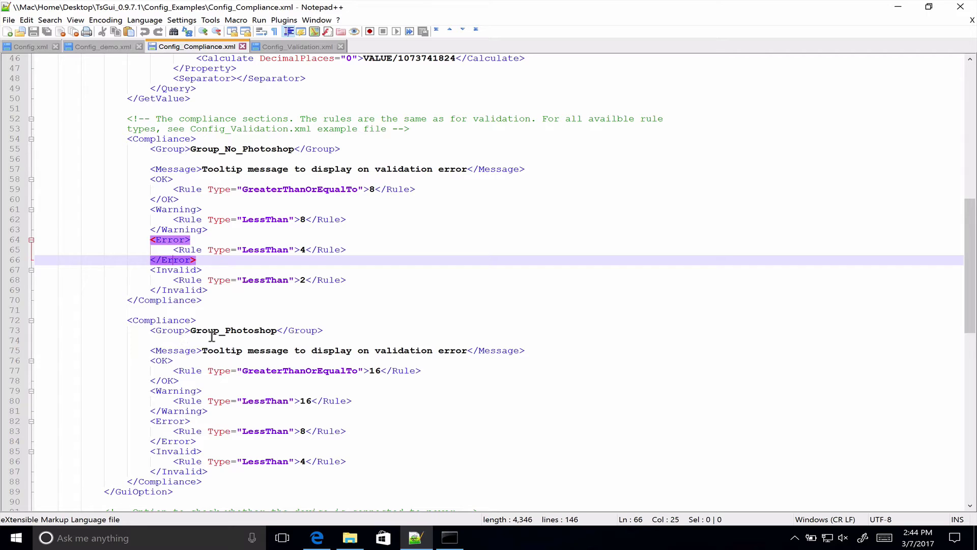
left_click(192, 292)
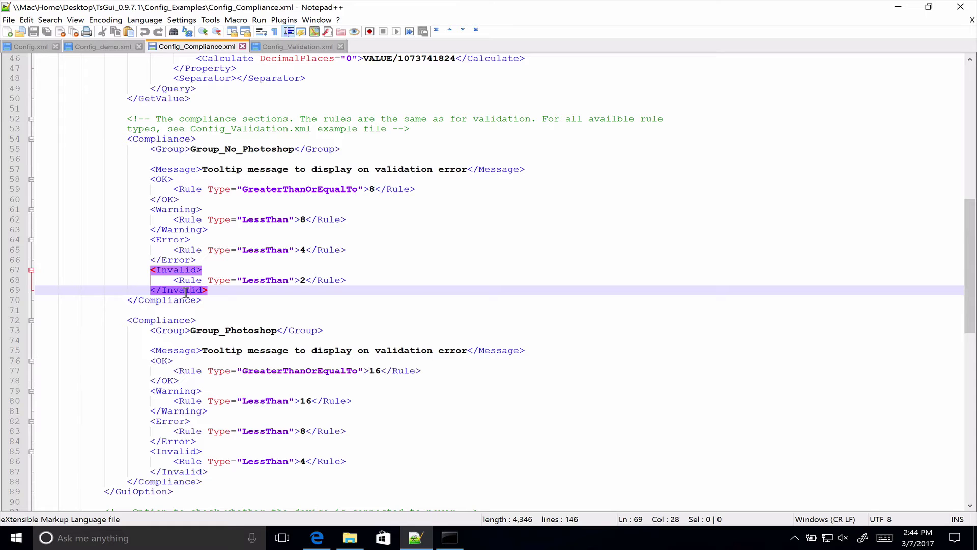
left_click(176, 249)
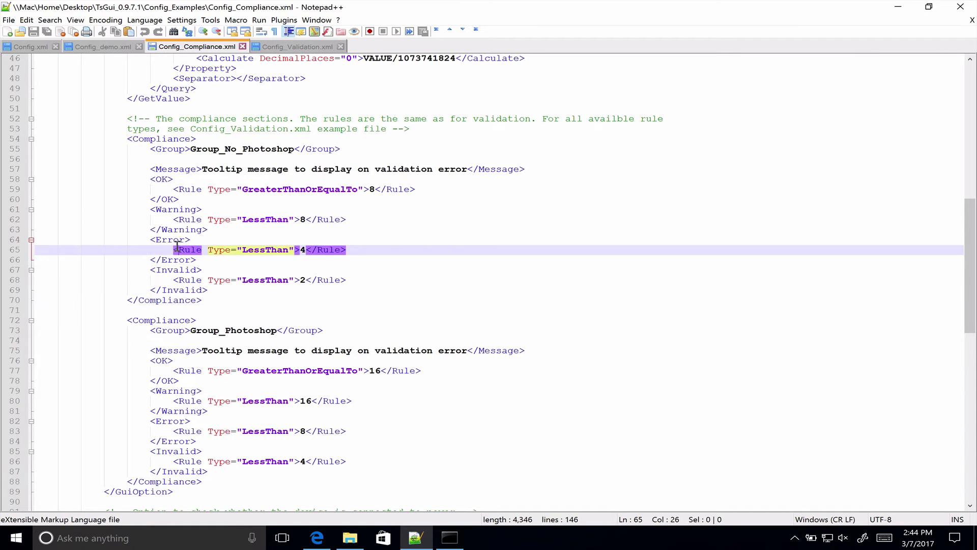
left_click(179, 230)
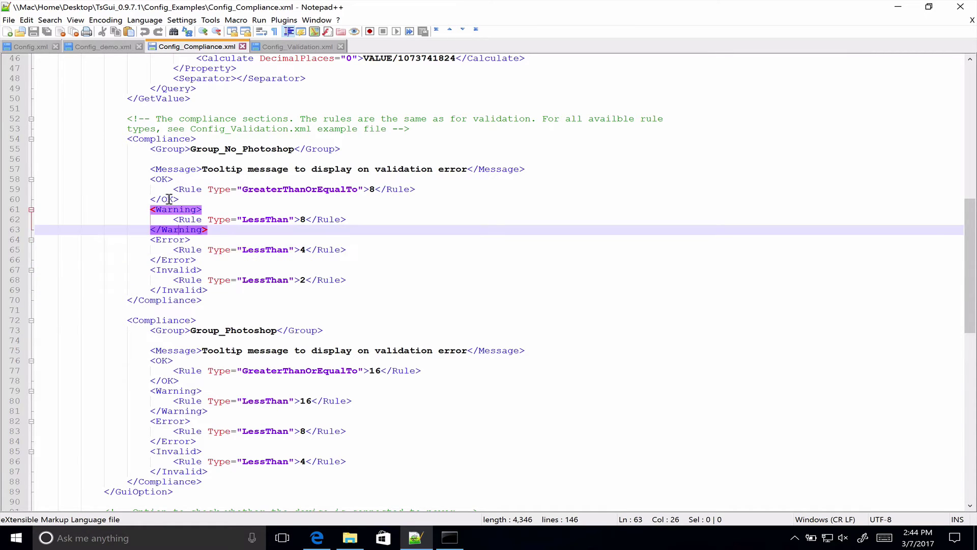
left_click(173, 199)
left_click(173, 260)
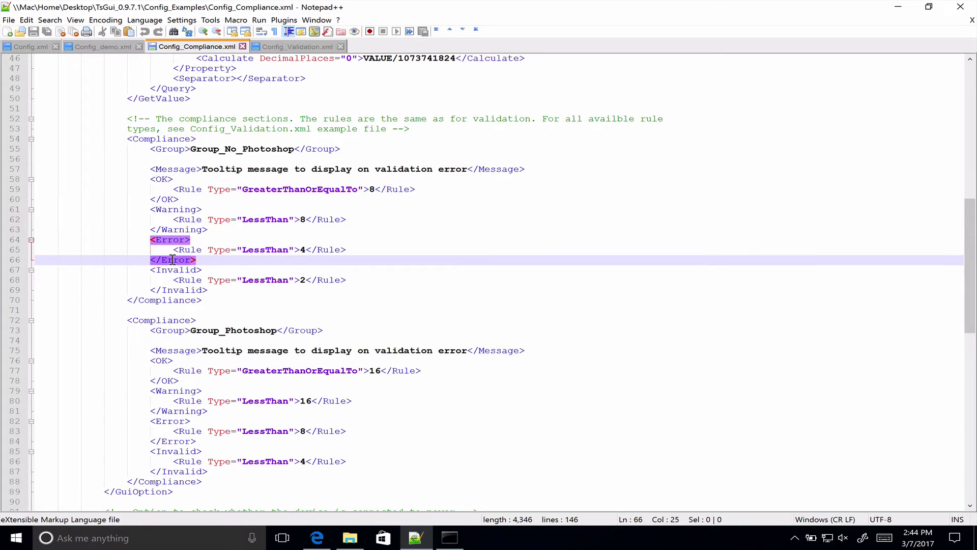
left_click(183, 290)
left_click(180, 260)
left_click(188, 230)
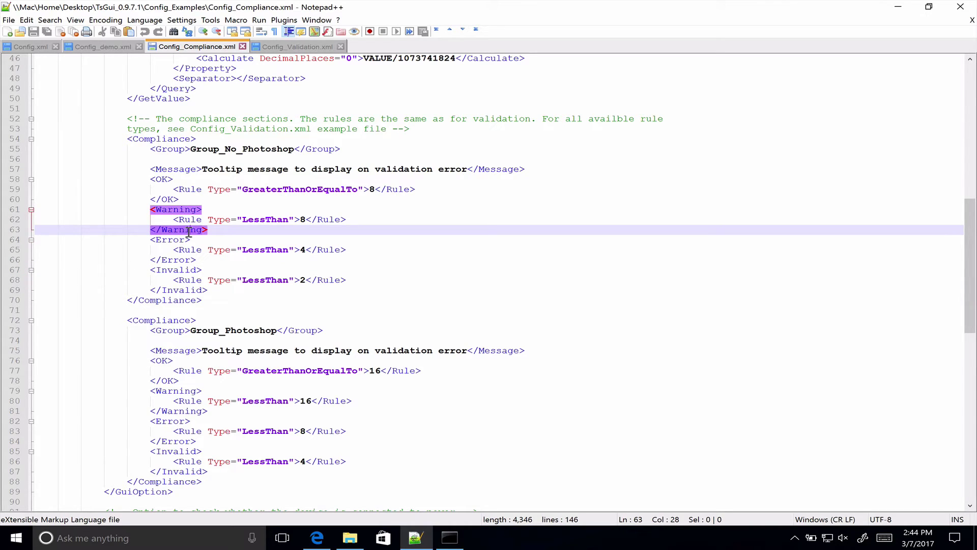
left_click(172, 200)
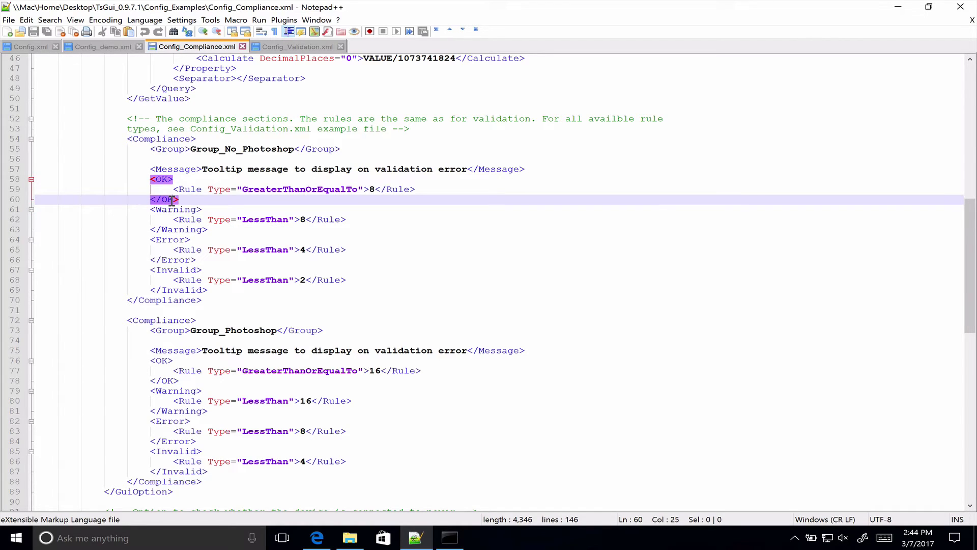
- Highlight the whole OK block of Group_No_Photoshop, from its opening tag to its closing tag
left_click(183, 199)
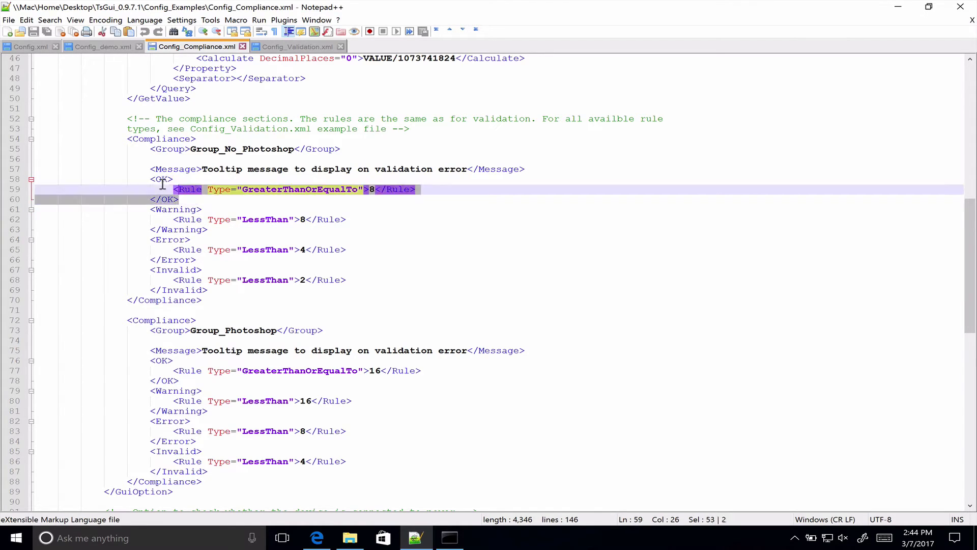
left_click_drag(161, 183, 151, 179)
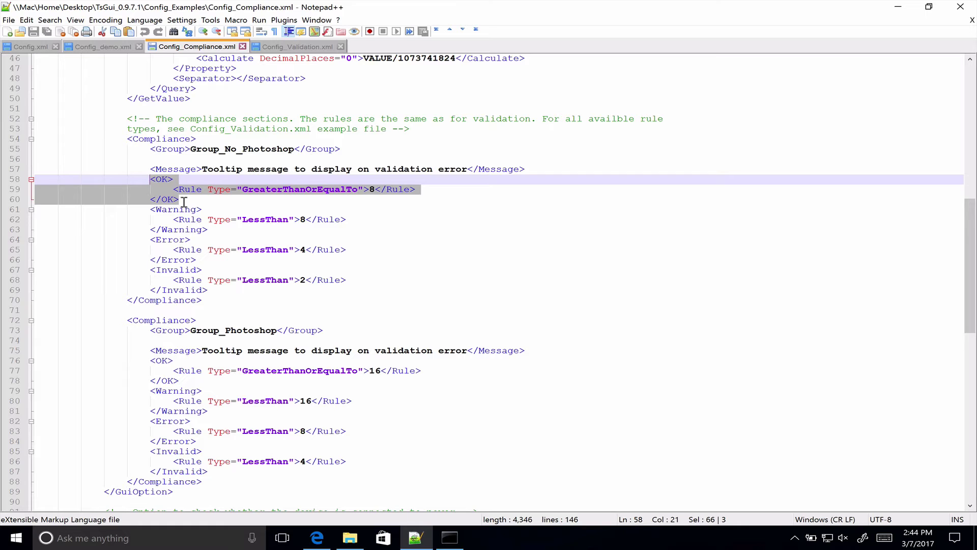
left_click(159, 184)
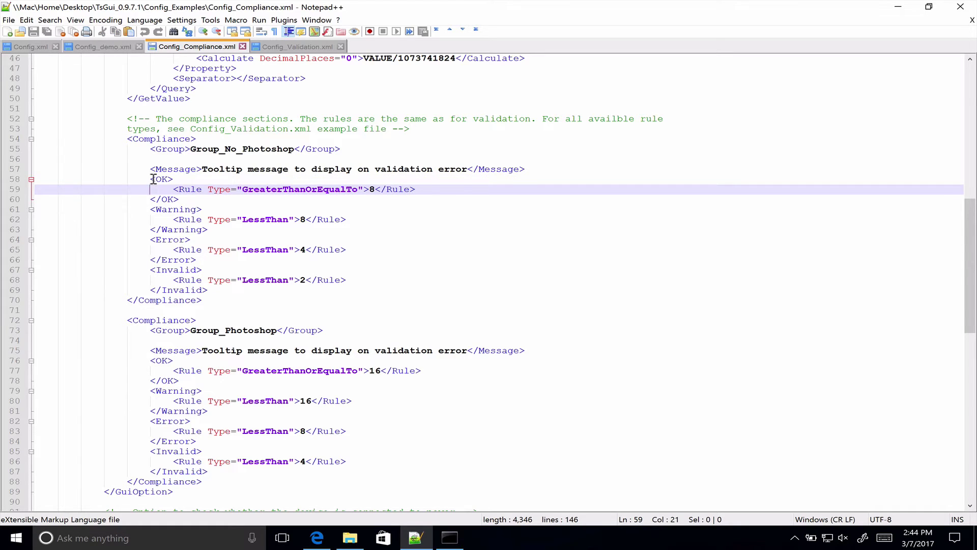
left_click(150, 179)
left_click(174, 189, "shift")
left_click(180, 192)
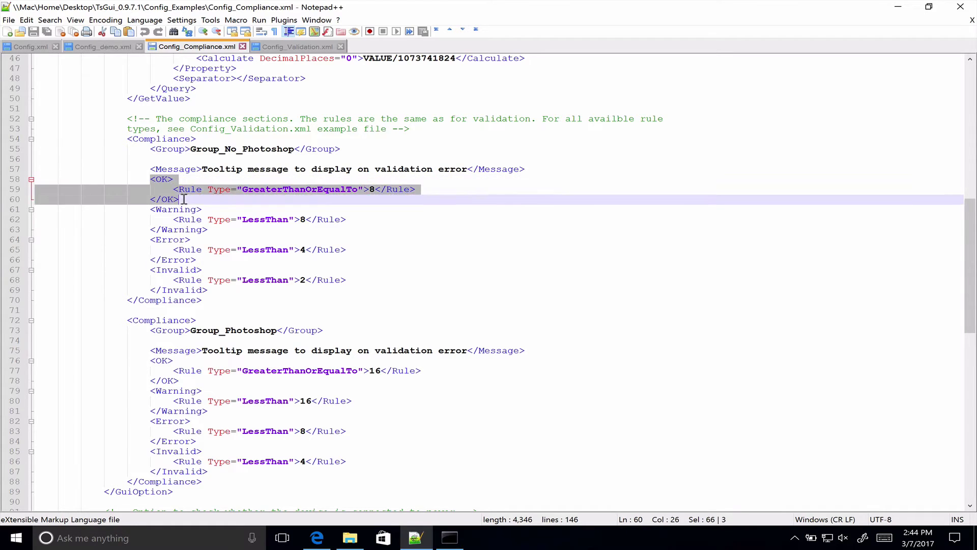
- Highlight the Rule element name inside Group_No_Photoshop's OK block, then clear the highlight
double_click(186, 191)
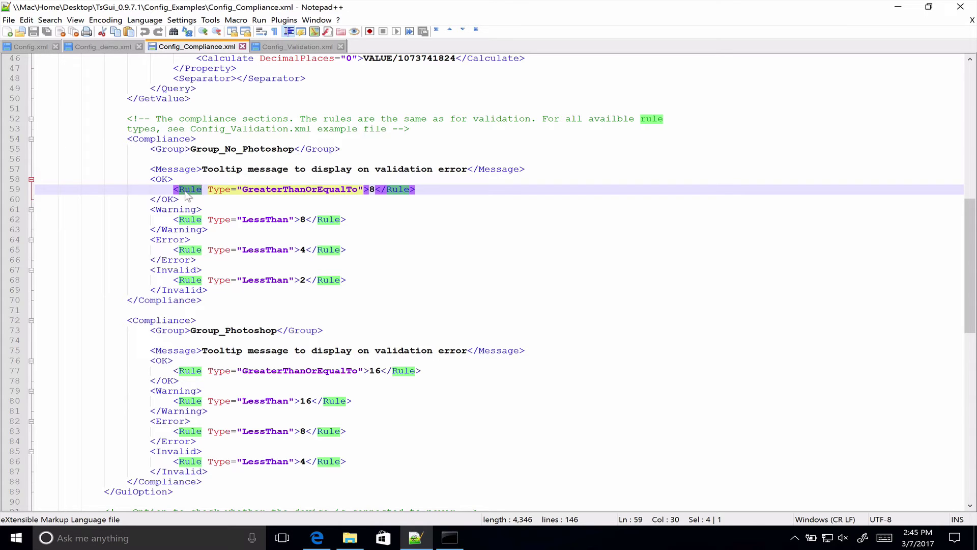
left_click(175, 190)
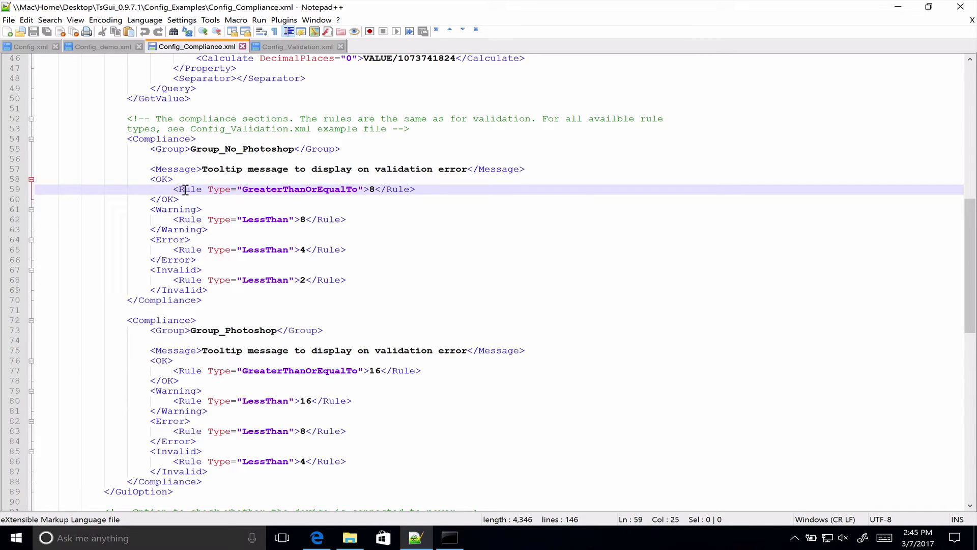
double_click(185, 190)
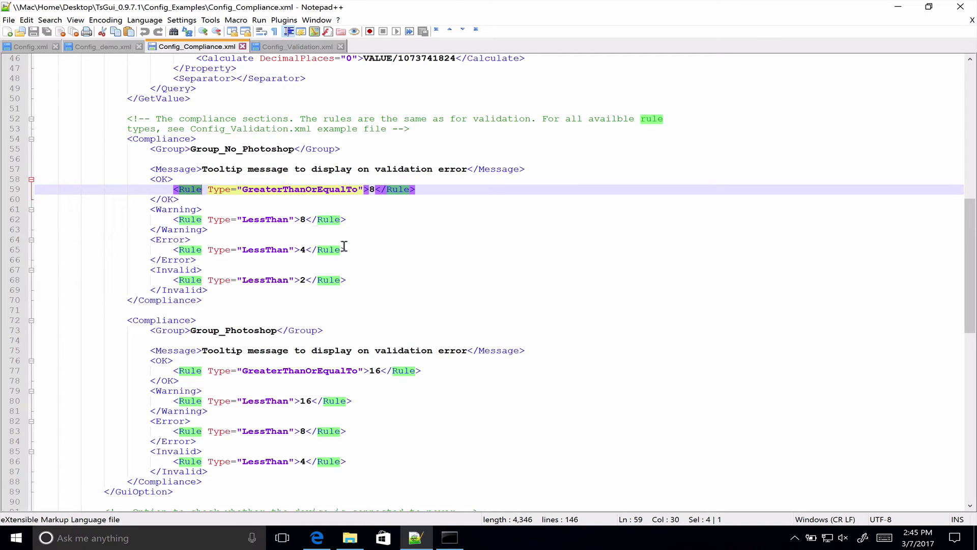
left_click(464, 259)
- Look through the power and wifi TrafficLight options and highlight DefaultState in the wifi check's Compliance section
scroll(464, 262, "down", 7)
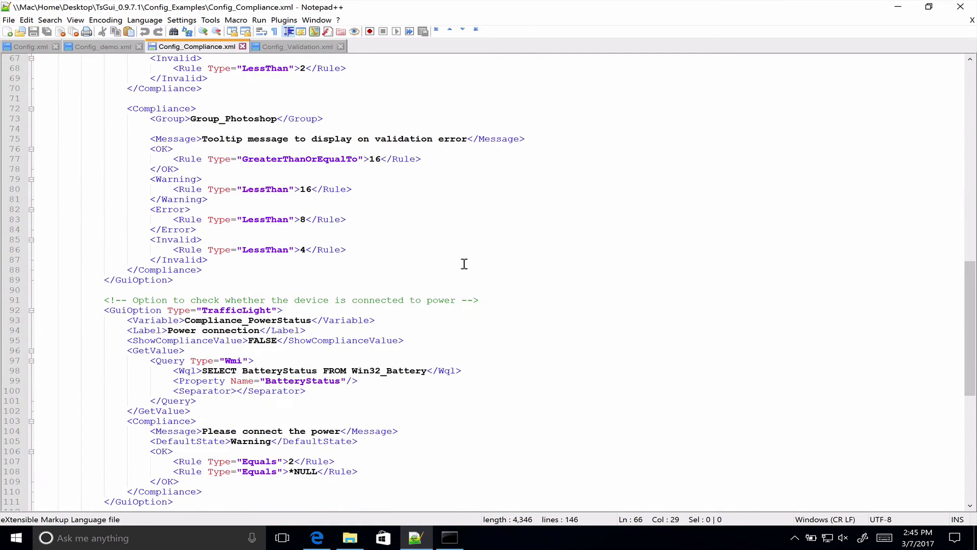
scroll(464, 264, "down", 1)
scroll(464, 264, "down", 6)
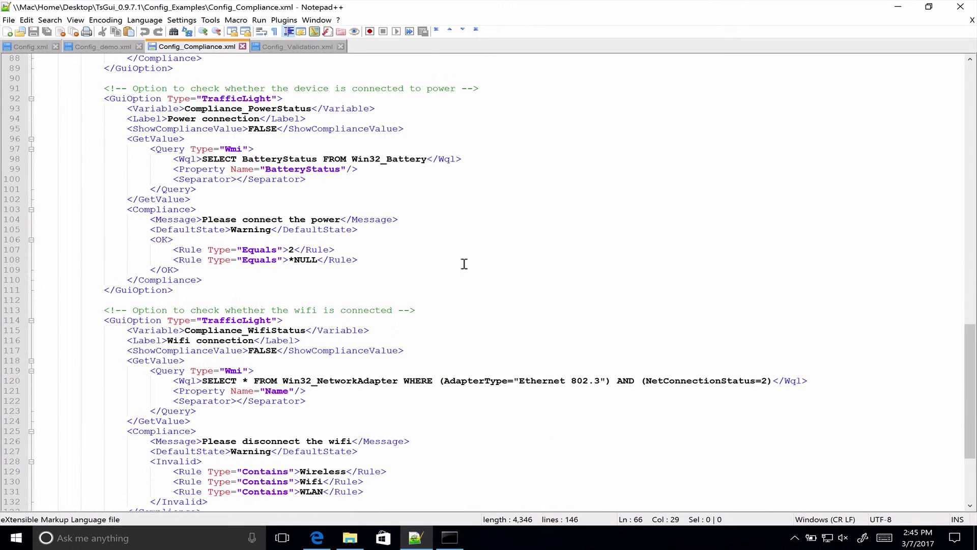
scroll(464, 264, "down", 2)
scroll(464, 263, "down", 3)
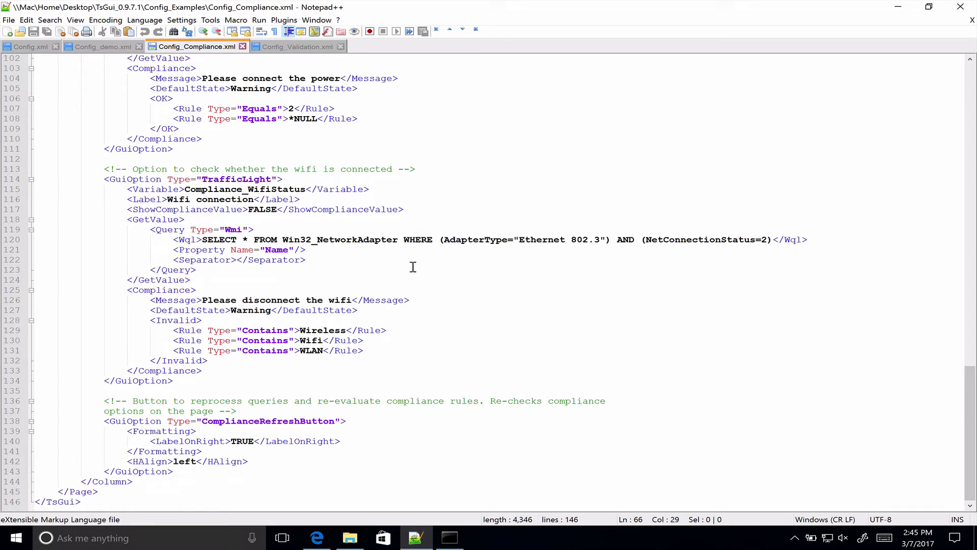
double_click(183, 311)
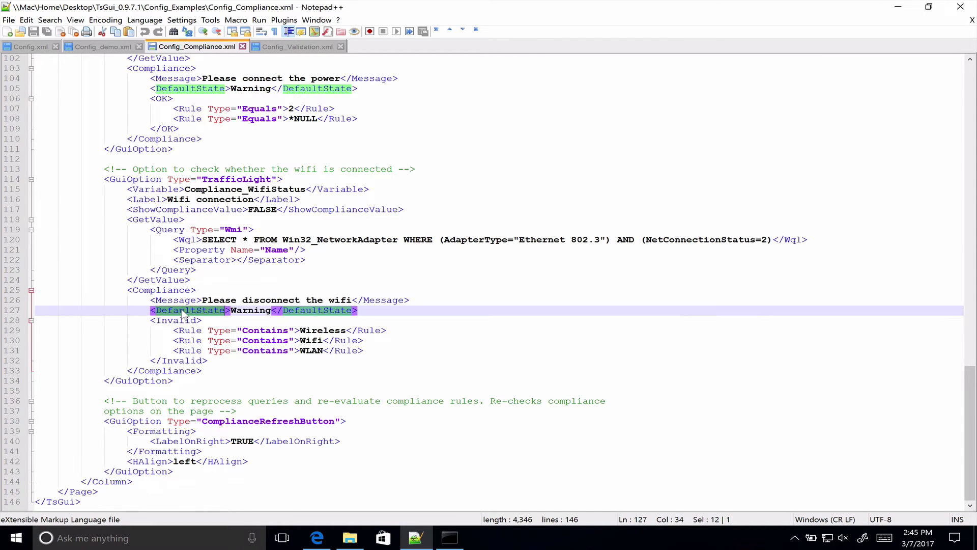
- Examine the power connection check's DefaultState element and its Warning value, then go to Group_Photoshop's OK section
scroll(399, 259, "up", 10)
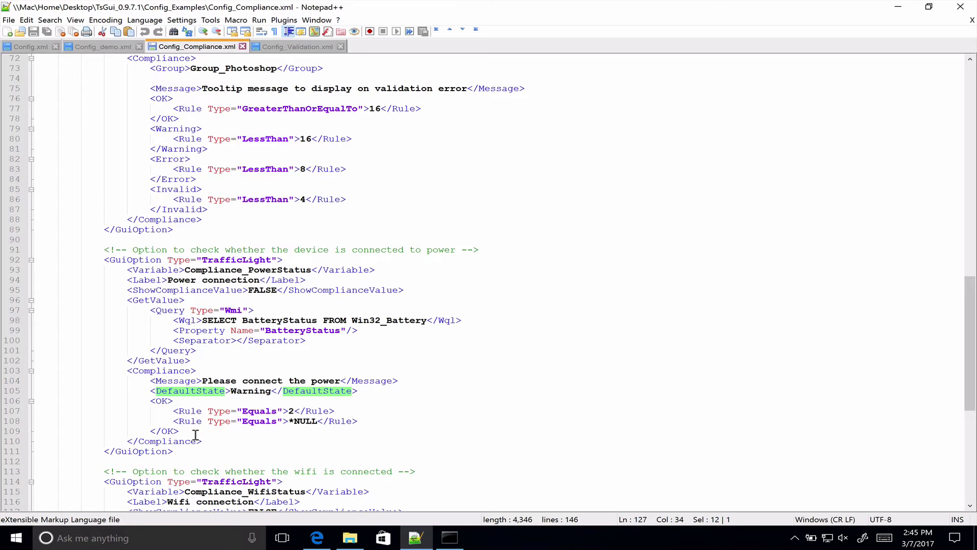
double_click(190, 390)
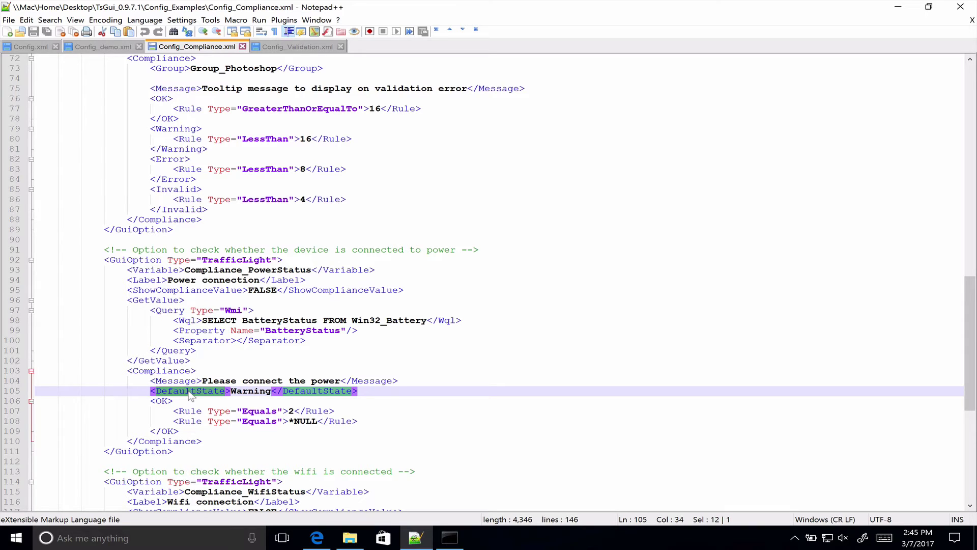
left_click(247, 390)
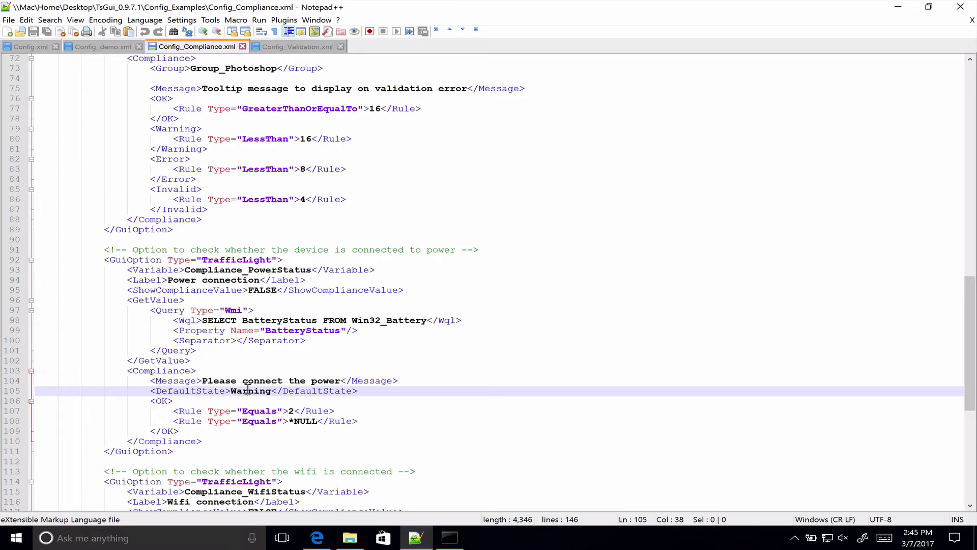
double_click(174, 118)
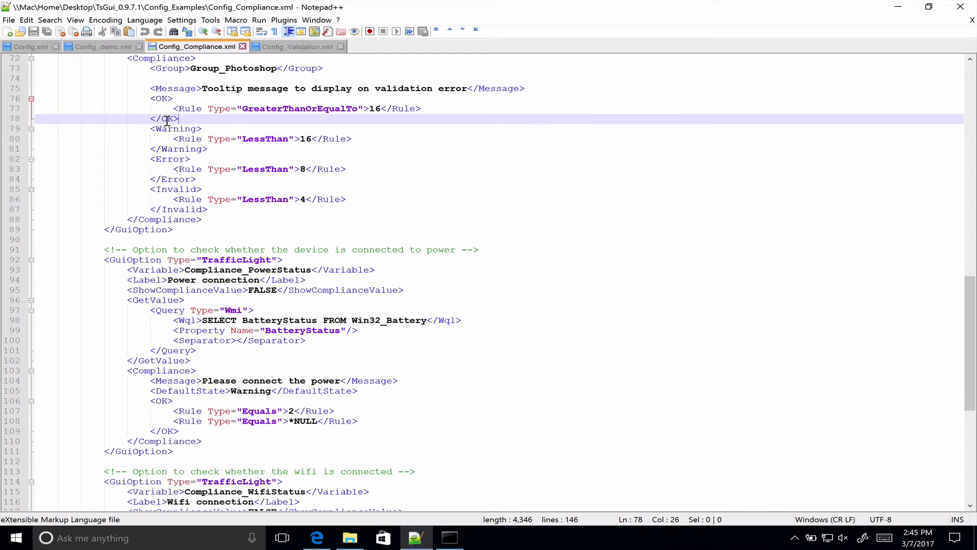
- Highlight the OK element name in Group_Photoshop, then place the cursor in the power connection check's DefaultState tag
double_click(167, 119)
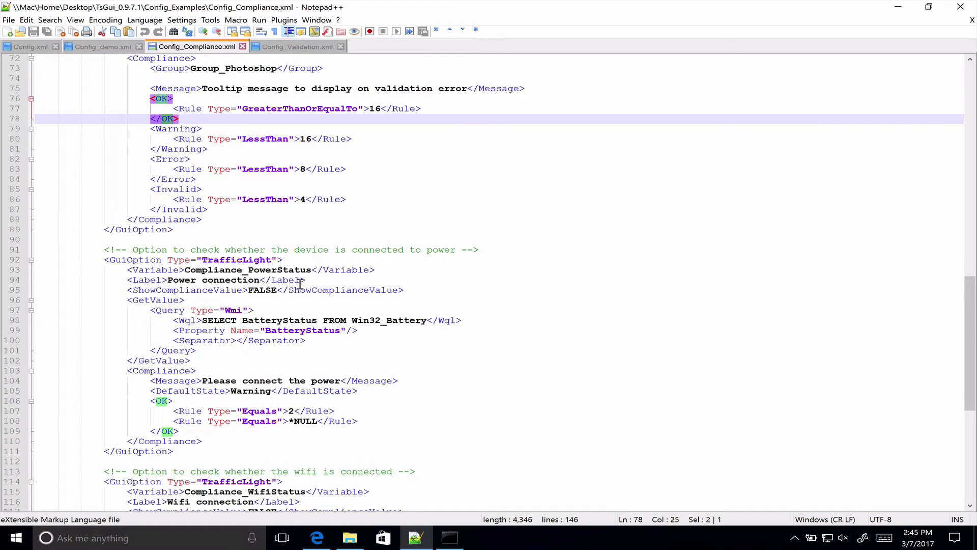
left_click(188, 391)
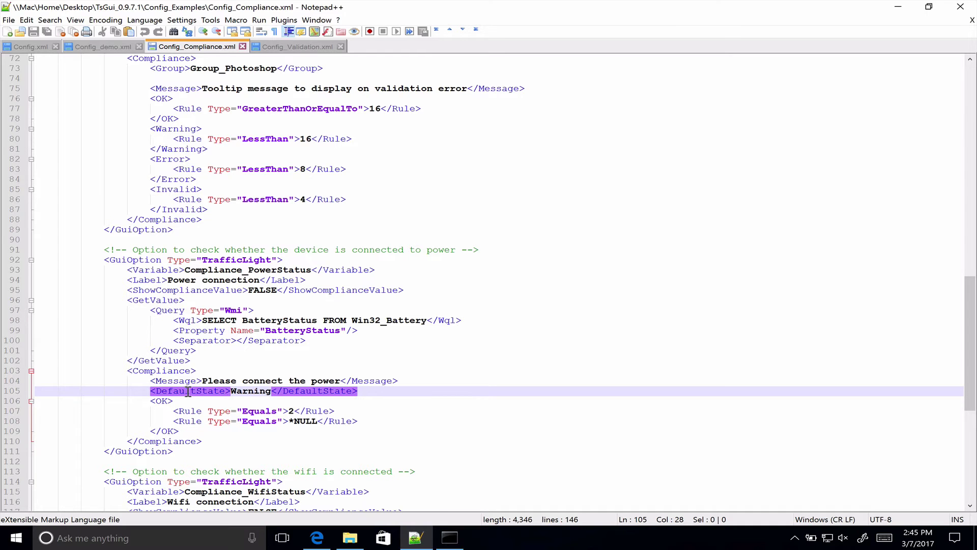
- Highlight the GreaterThanOrEqualTo and LessThan rule types in the OK and Warning sections of Group_No_Photoshop
scroll(313, 247, "up", 5)
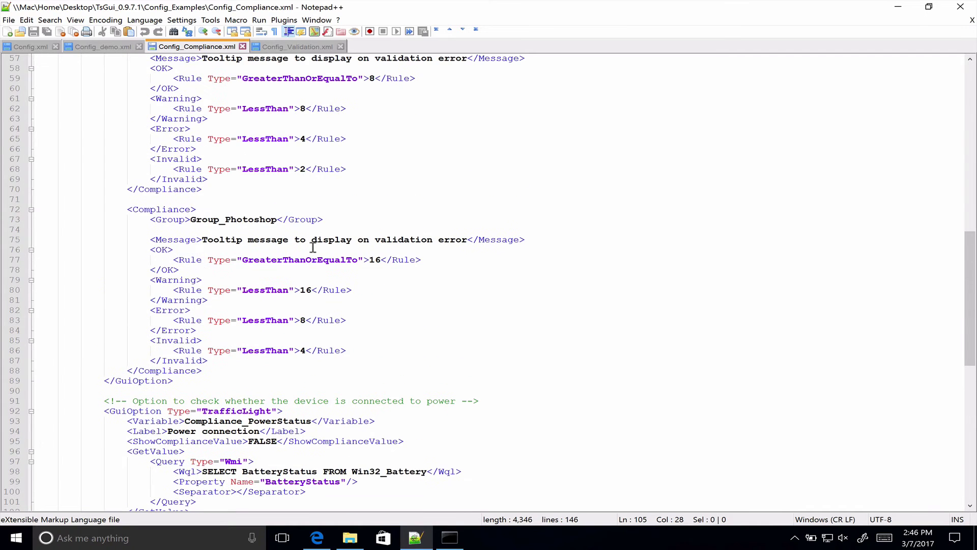
scroll(313, 247, "up", 4)
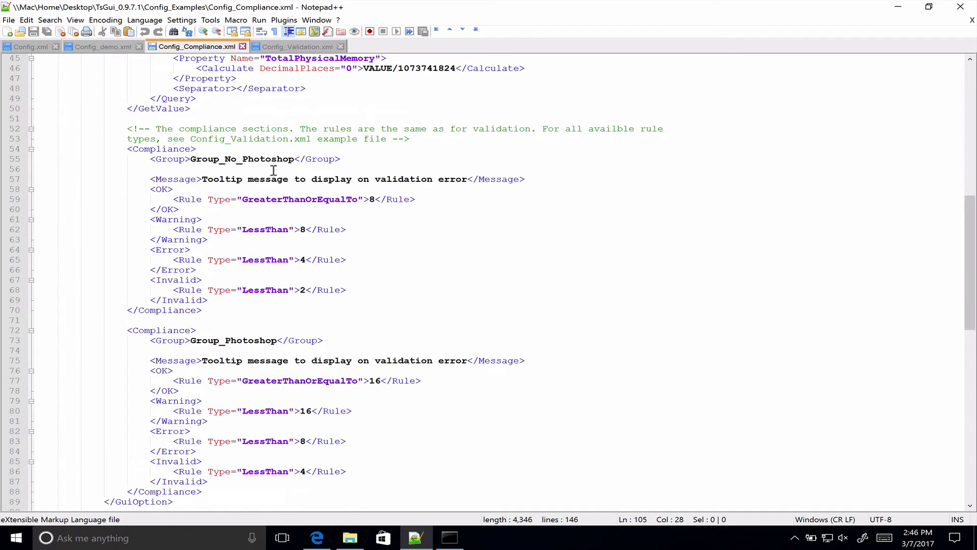
left_click(188, 200)
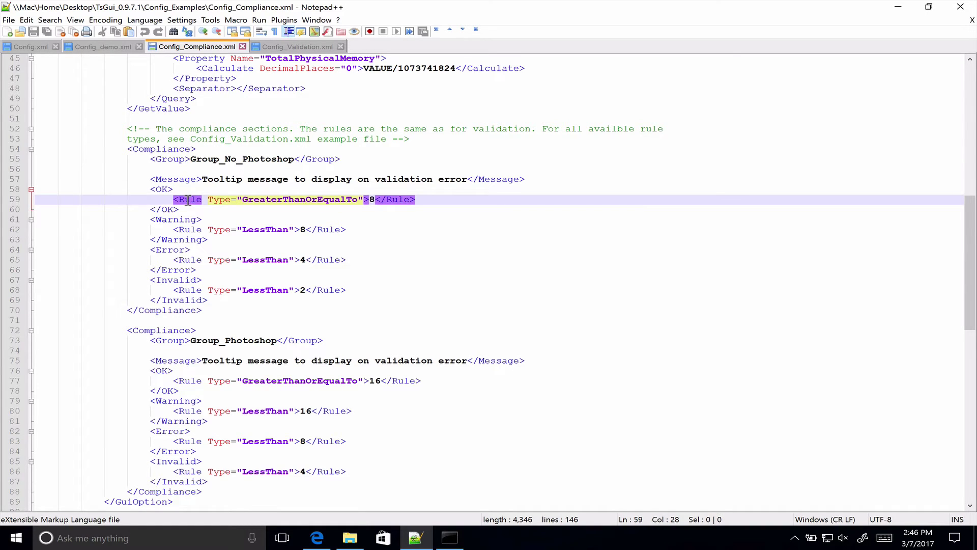
double_click(266, 199)
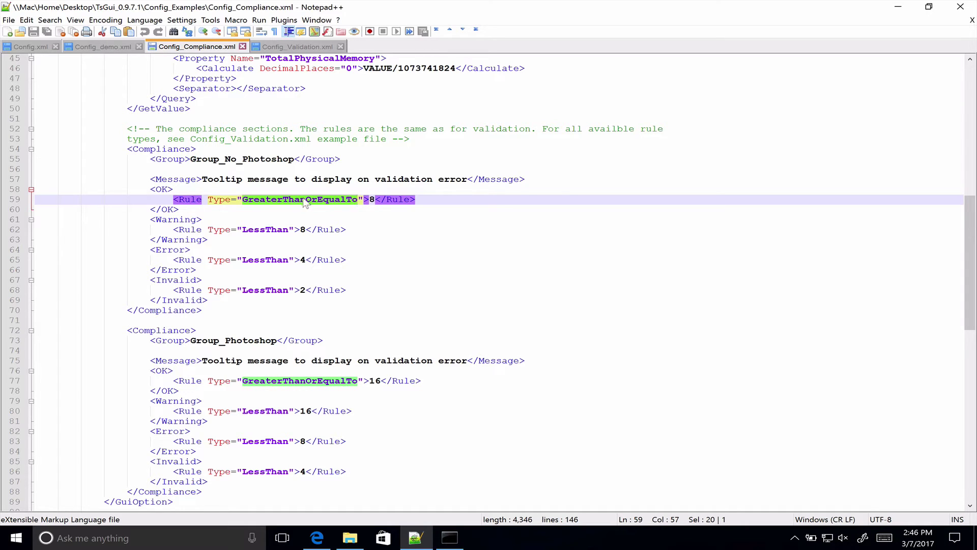
double_click(265, 229)
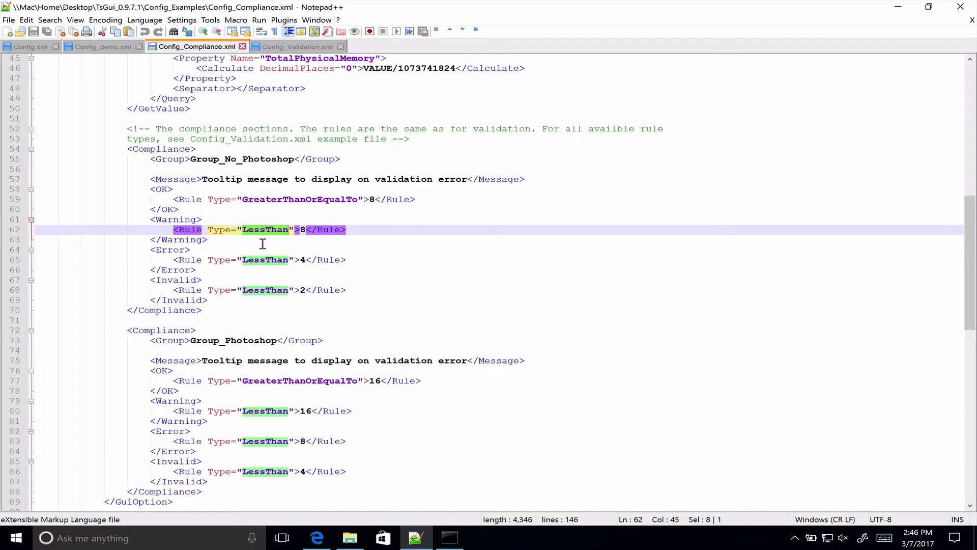
double_click(293, 201)
- Highlight the first Rule element name in the wifi check's Compliance section, then its enclosing Invalid element name
scroll(294, 206, "down", 1)
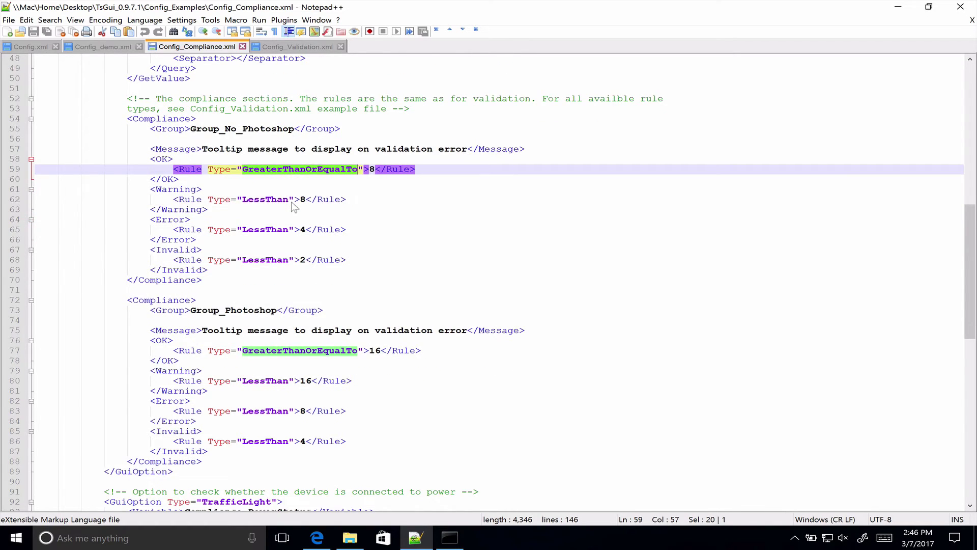
scroll(294, 205, "down", 4)
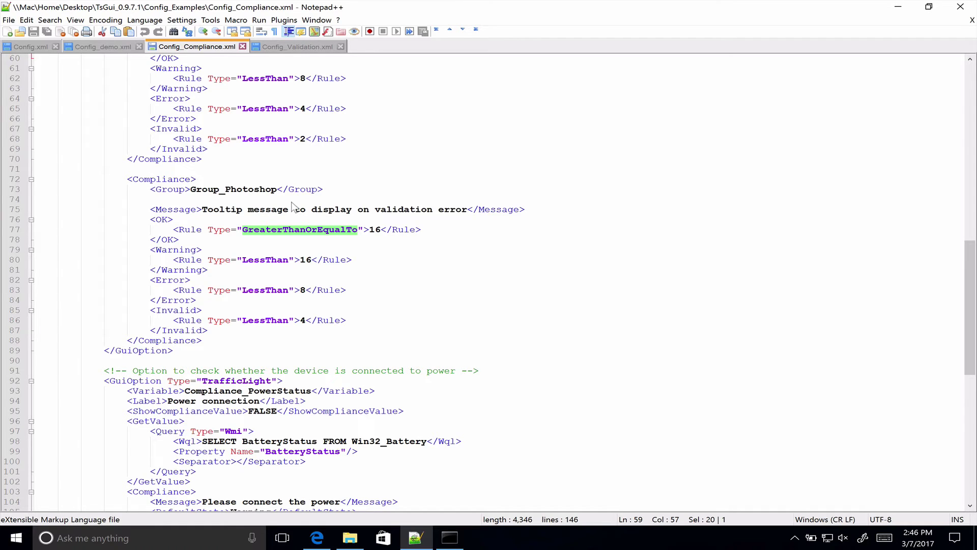
scroll(293, 206, "up", 5)
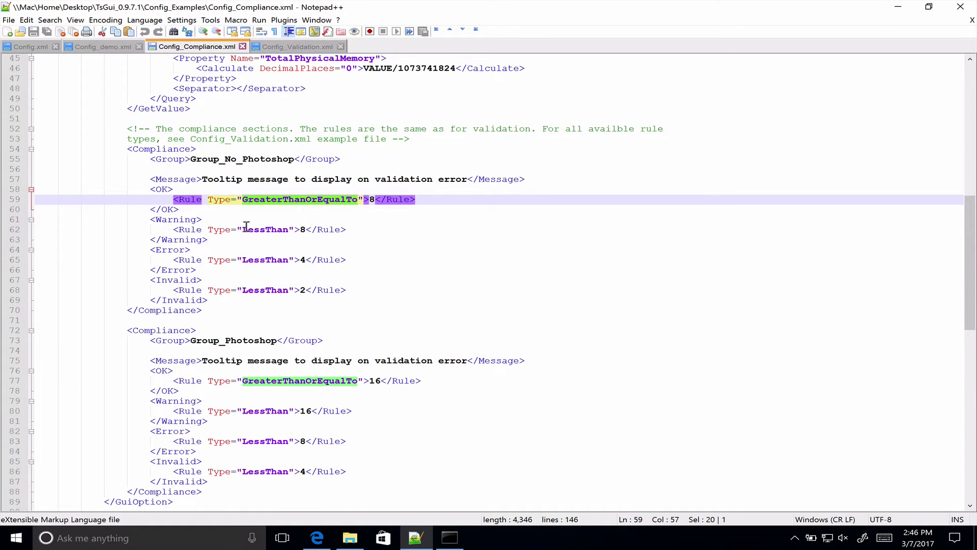
scroll(276, 302, "up", 8)
scroll(276, 301, "up", 7)
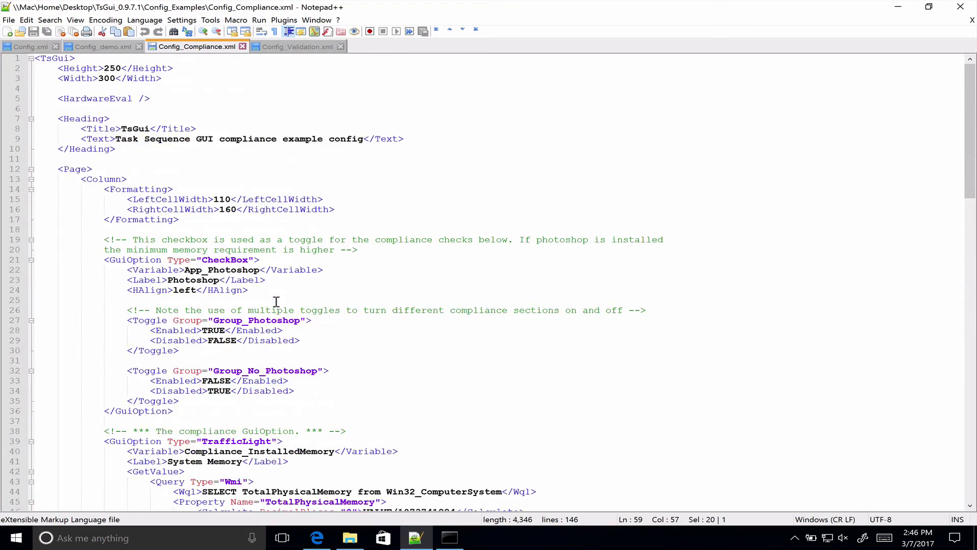
scroll(276, 301, "down", 20)
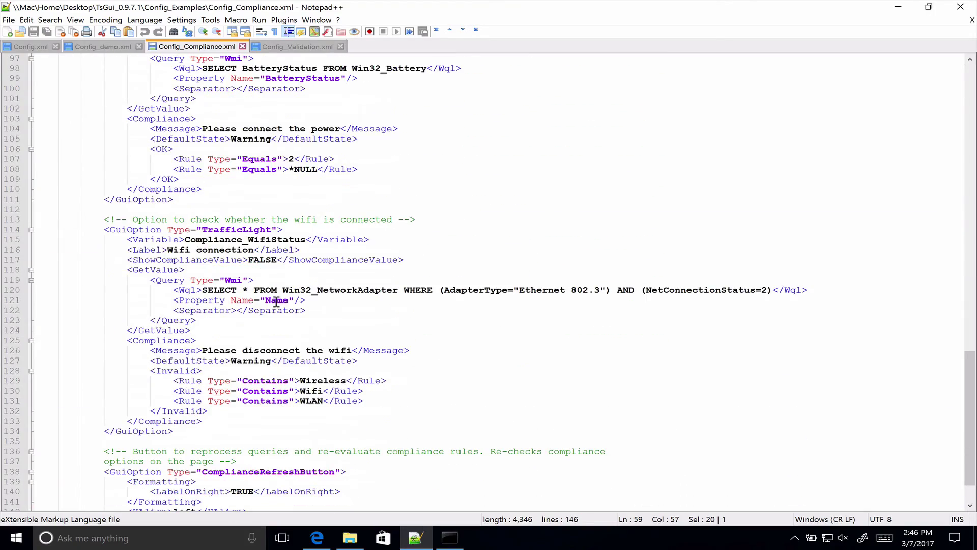
double_click(188, 381)
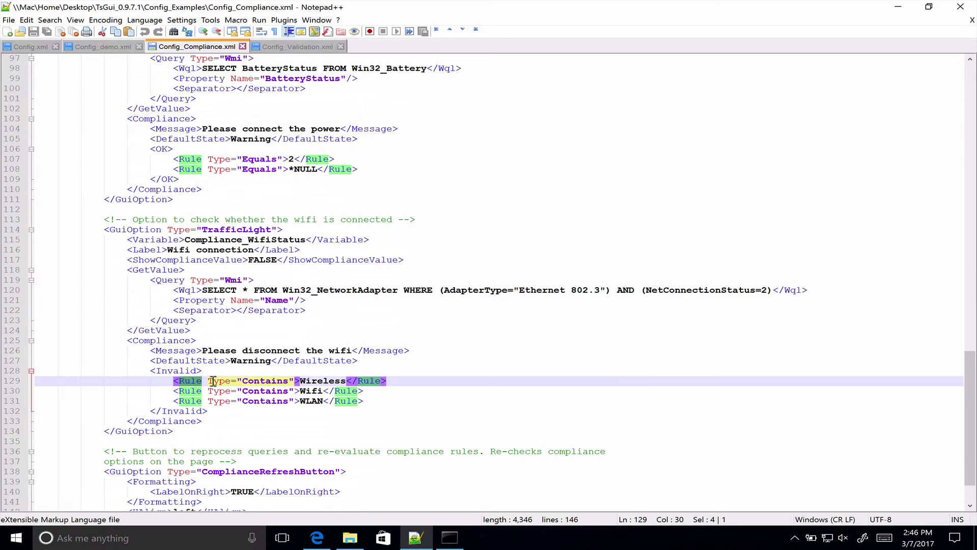
double_click(179, 372)
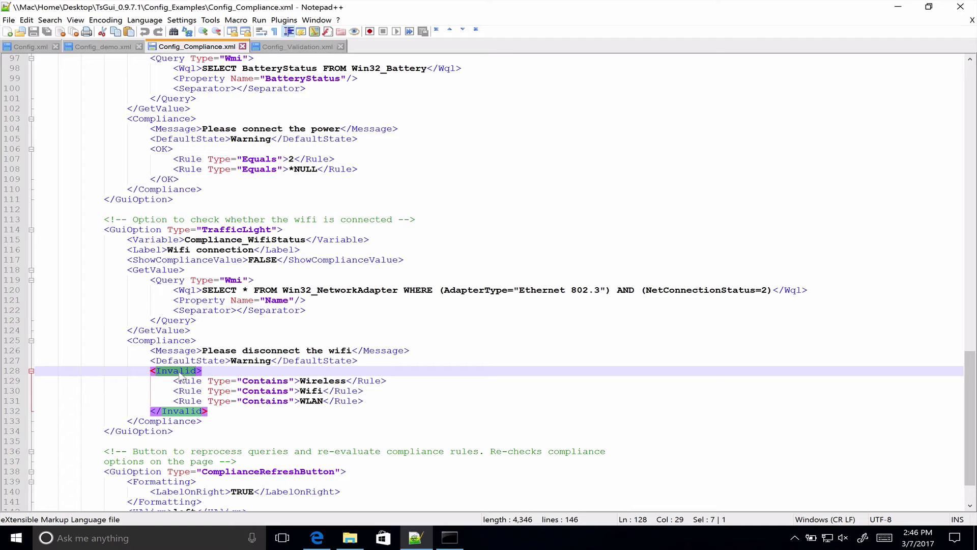
- Highlight the word "power" in the power connection check's compliance message, then the Message element name
scroll(280, 314, "up", 4)
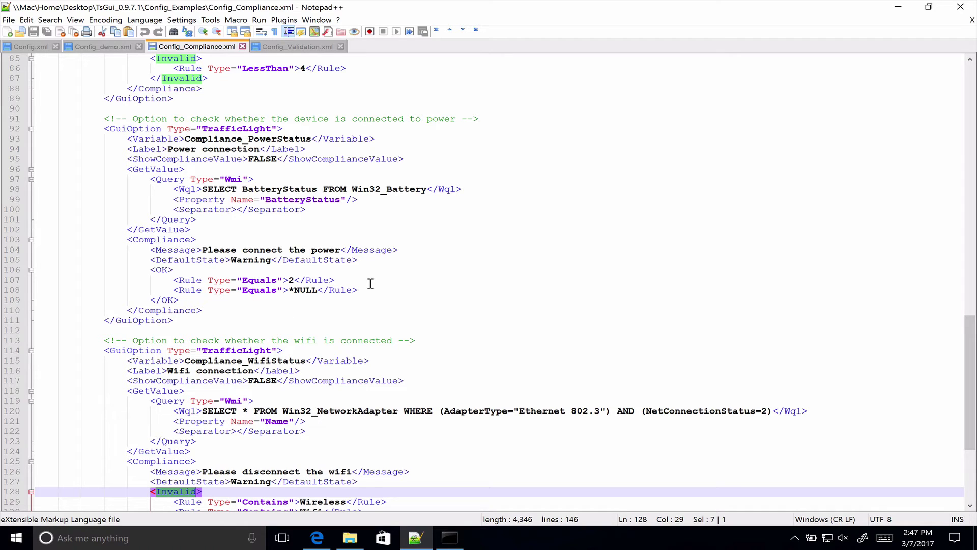
double_click(323, 250)
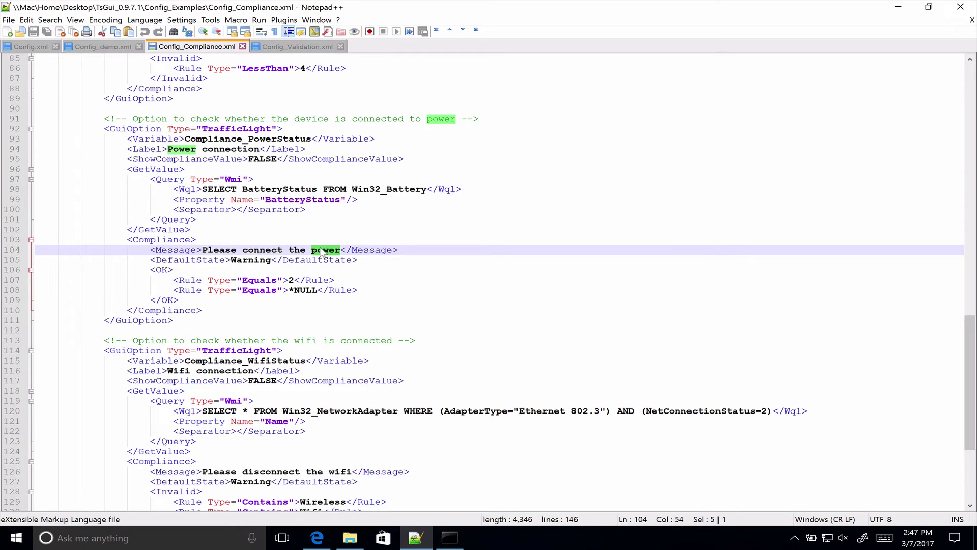
double_click(178, 249)
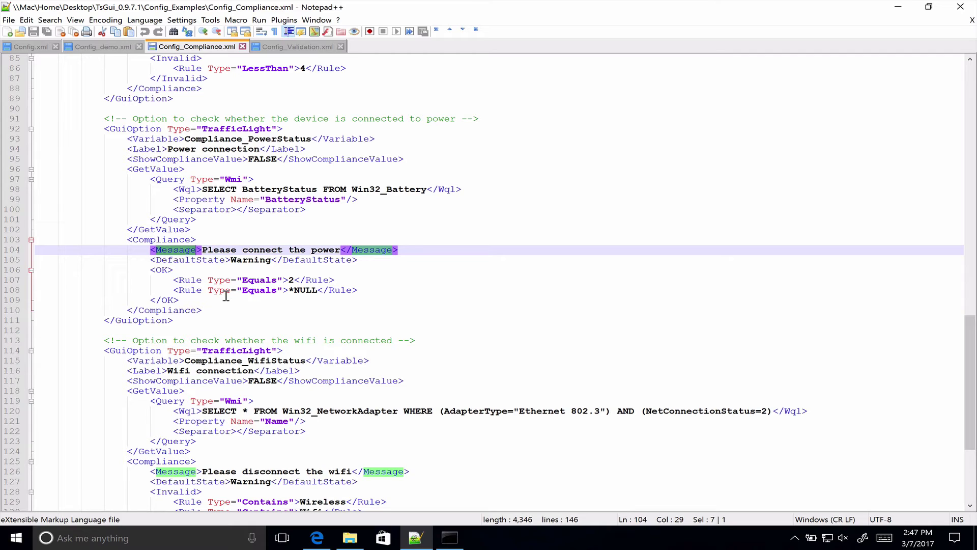
- Examine the power check's queried BatteryStatus property, the OK rule value 2 and the "Please connect the power" message
double_click(258, 190)
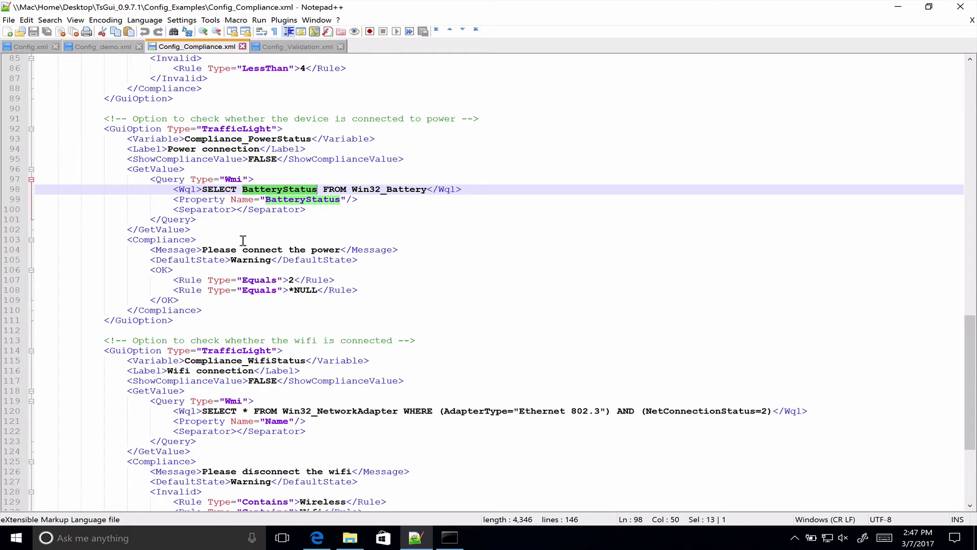
double_click(290, 279)
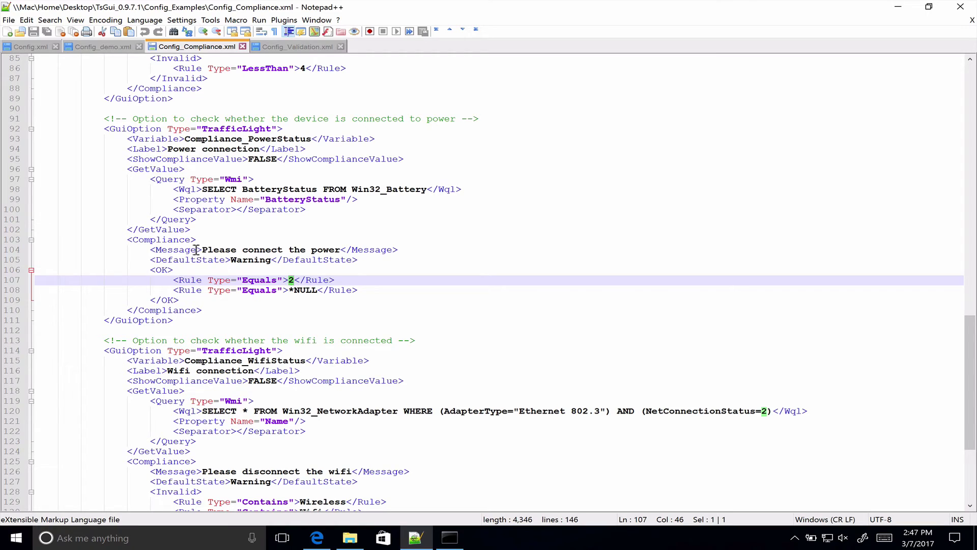
left_click_drag(202, 249, 340, 251)
double_click(363, 252)
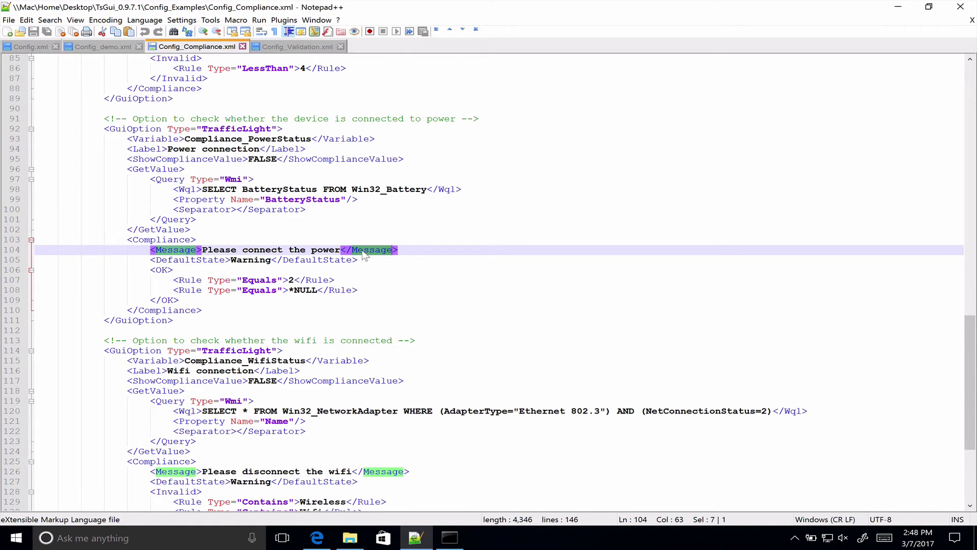
- Look through the Message elements of the compliance sections, then highlight the *NULL value in the power check's second OK rule
scroll(363, 255, "down", 6)
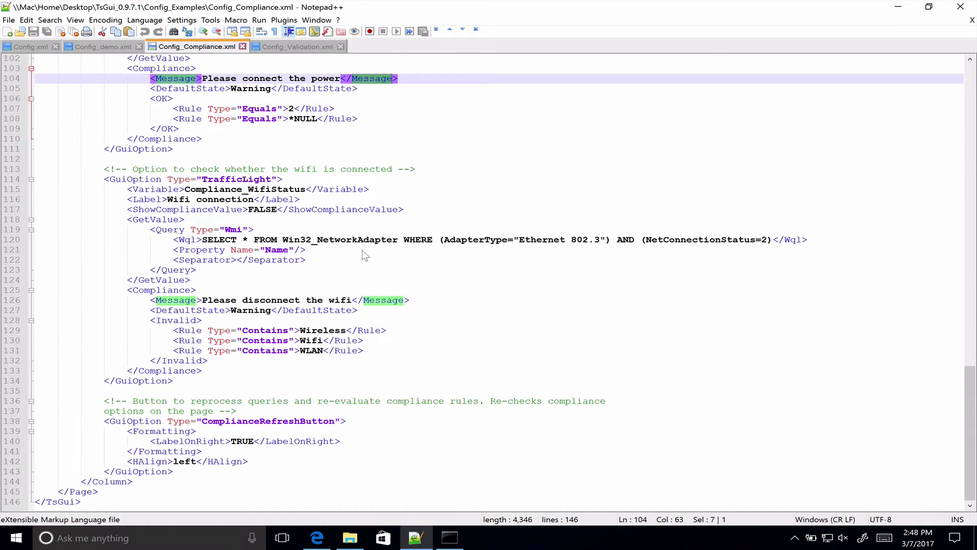
scroll(365, 255, "up", 12)
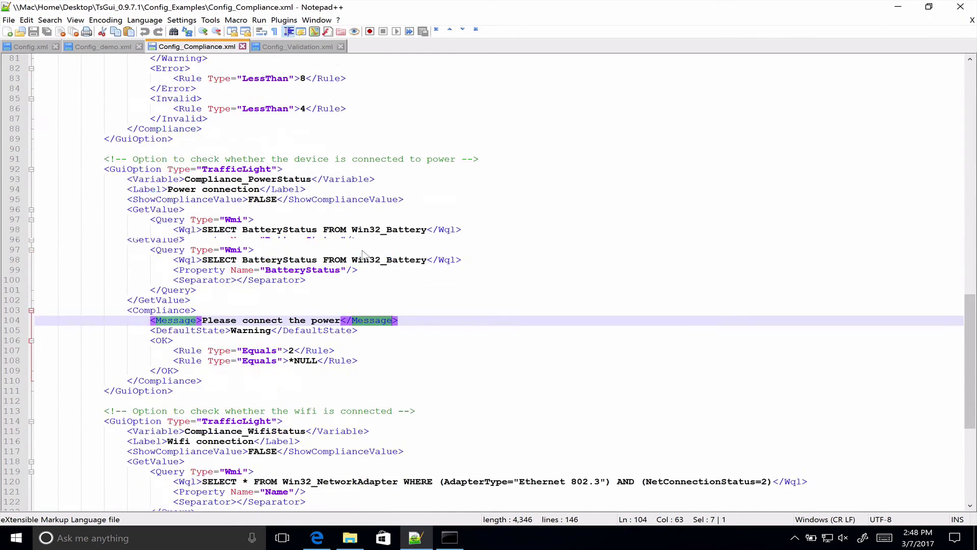
scroll(364, 255, "up", 4)
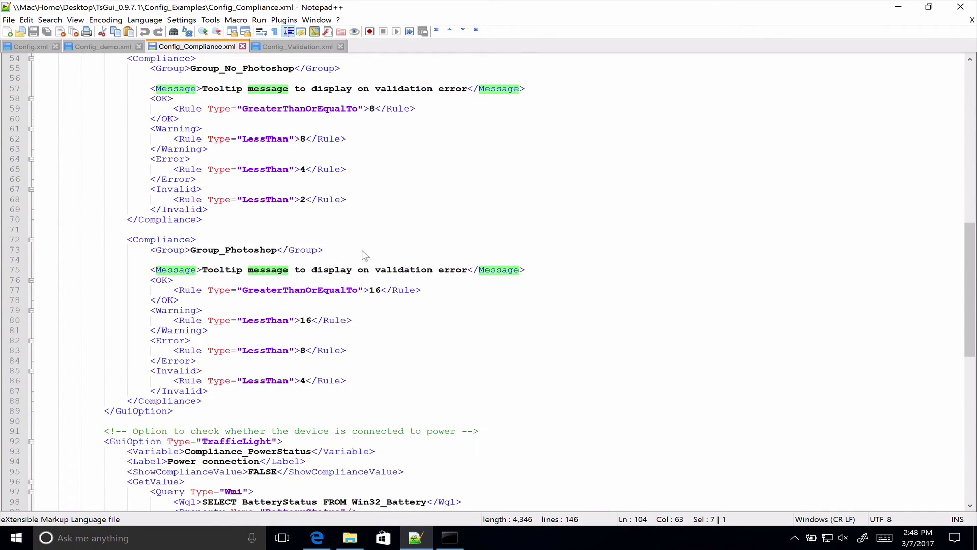
scroll(364, 254, "up", 2)
scroll(364, 255, "down", 7)
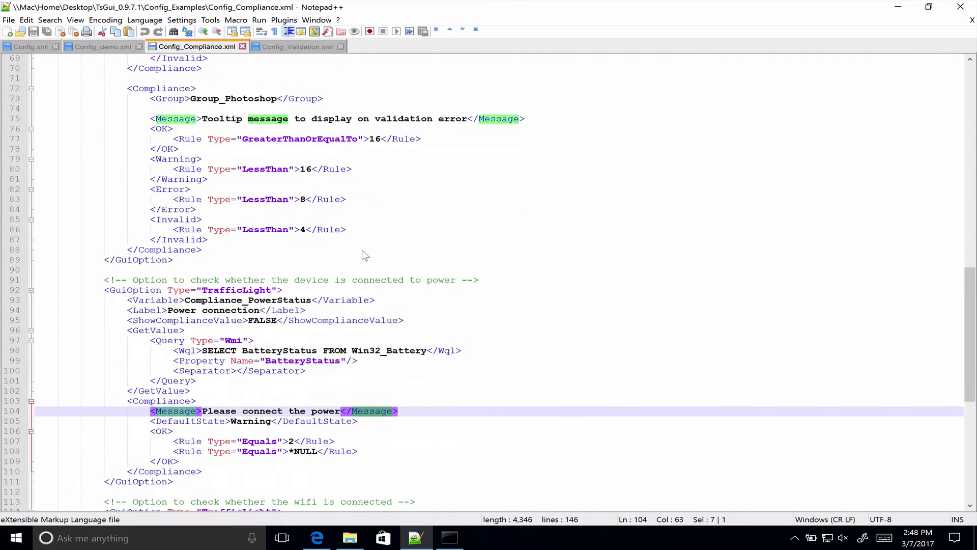
scroll(364, 256, "down", 4)
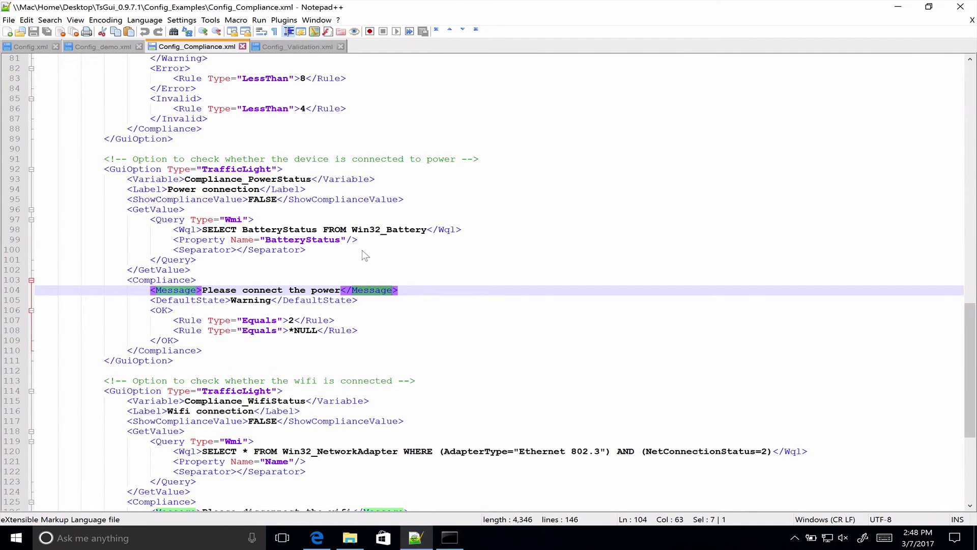
double_click(298, 331)
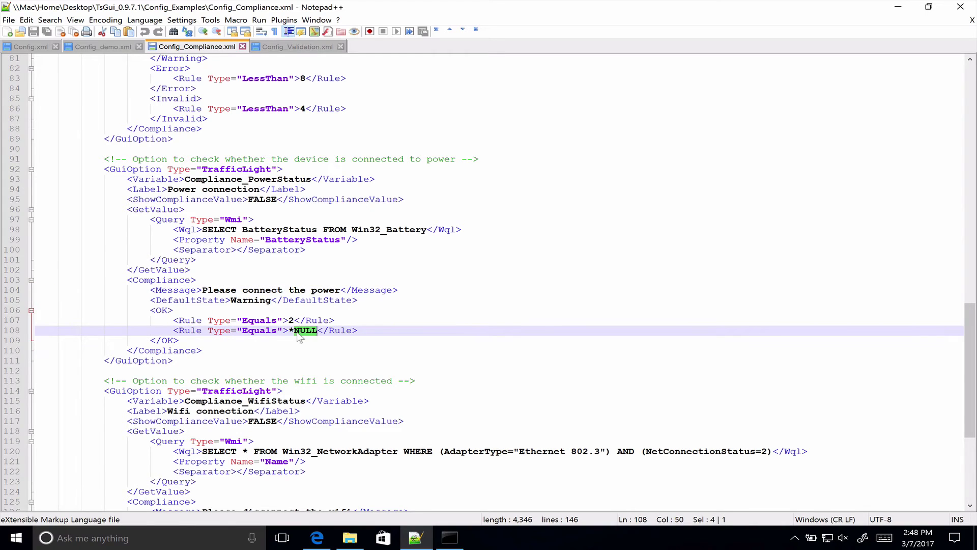
left_click(288, 330)
left_click(294, 331, "shift")
left_click(318, 331, "shift")
- Highlight the power check's Compliance_PowerStatus variable, its OK rule value 2 and the Win32_Battery class in its query
double_click(274, 180)
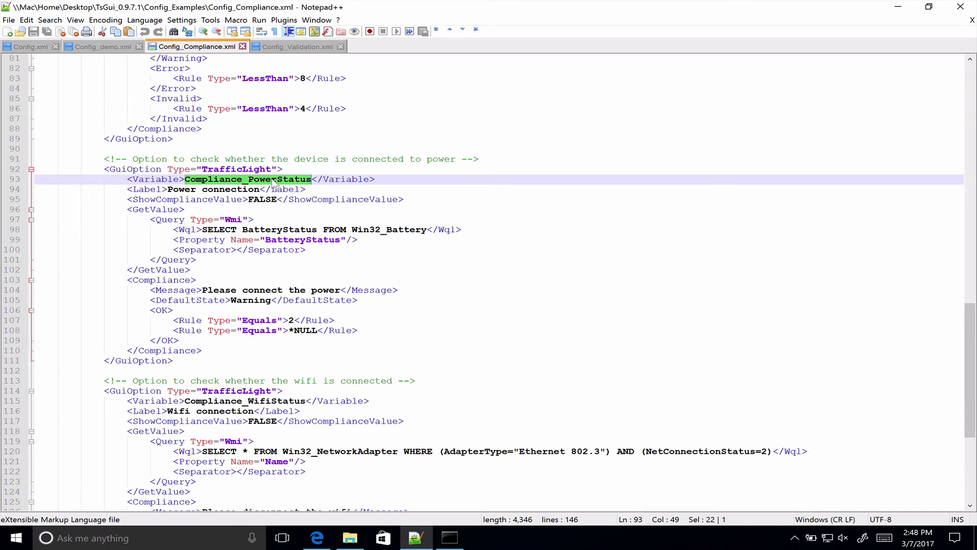
double_click(294, 320)
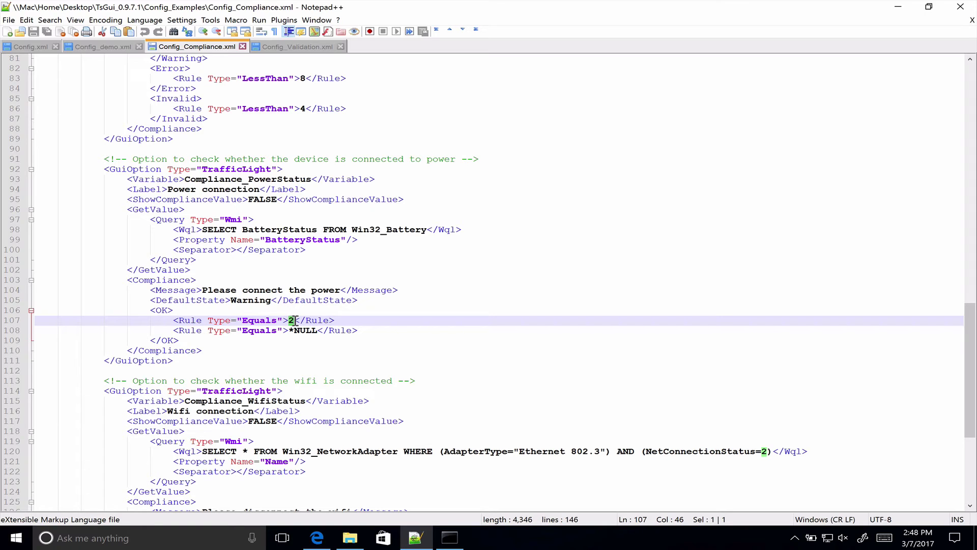
double_click(278, 225)
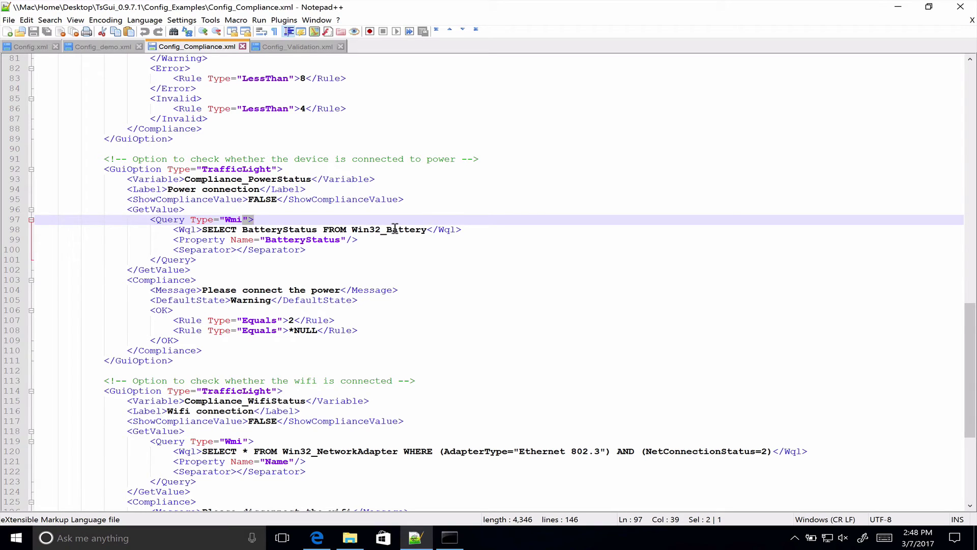
double_click(396, 230)
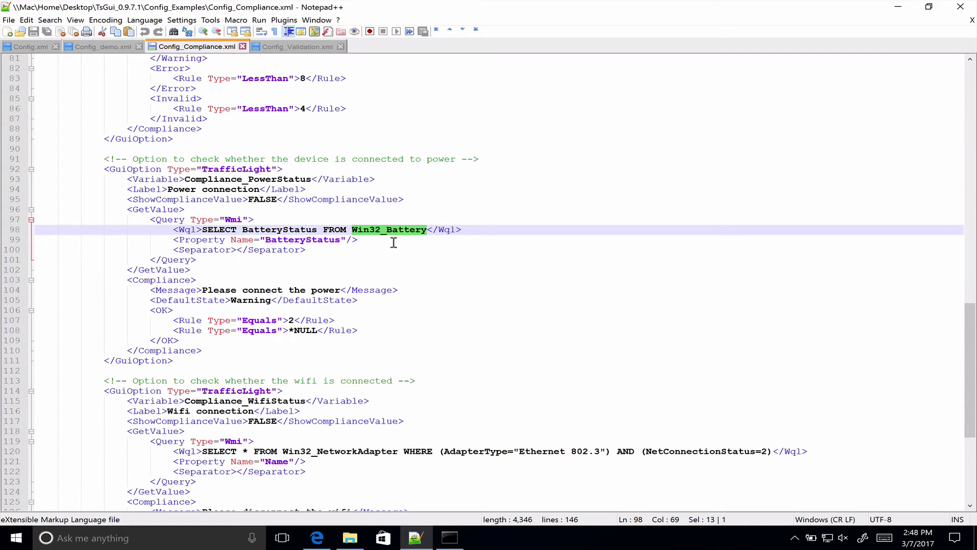
- Compare the power check's *NULL rule with the query's Win32_Battery class and BatteryStatus property, then highlight the rule value 2
double_click(303, 331)
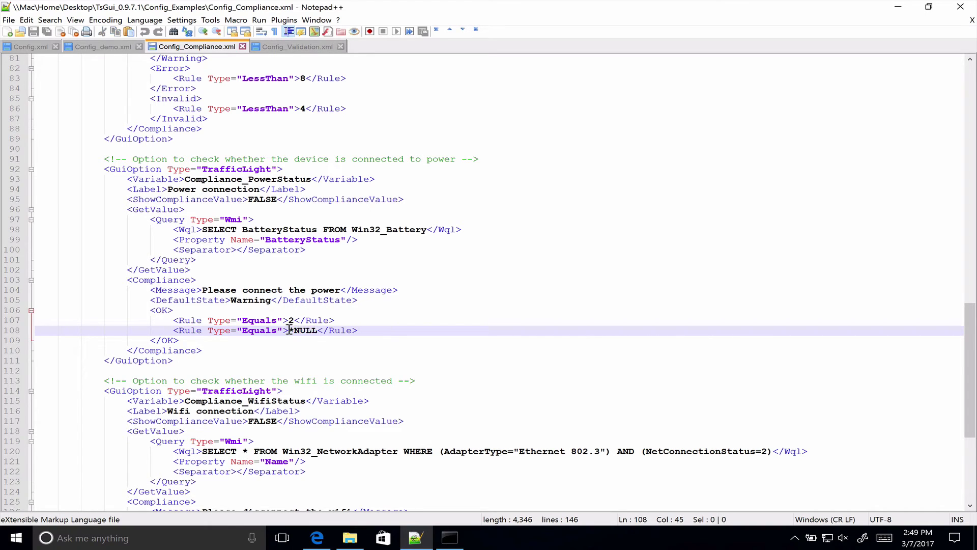
left_click_drag(289, 330, 319, 331)
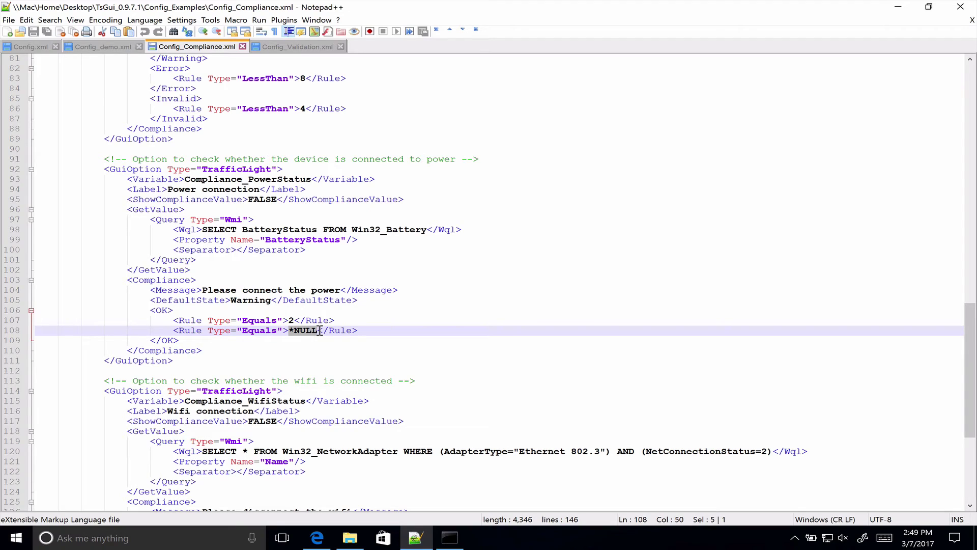
double_click(385, 229)
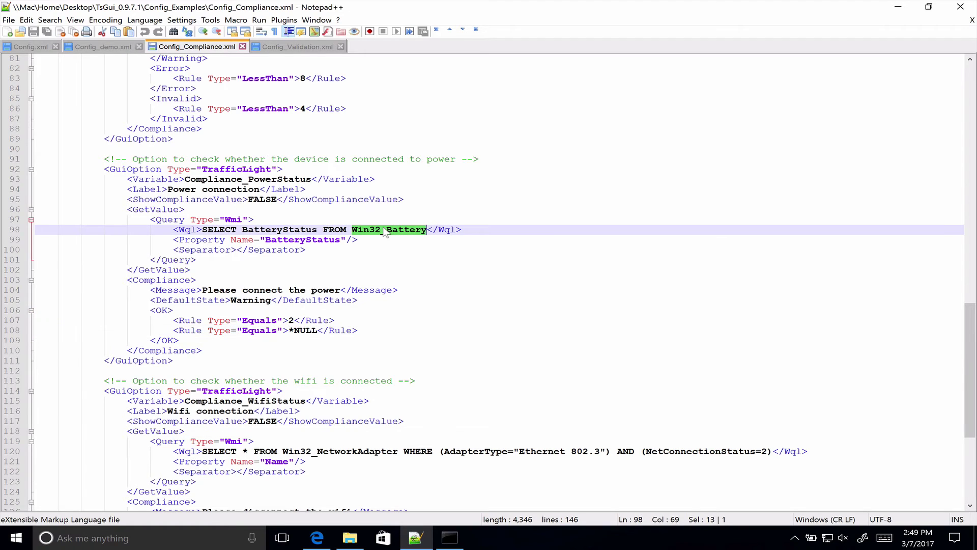
double_click(271, 229)
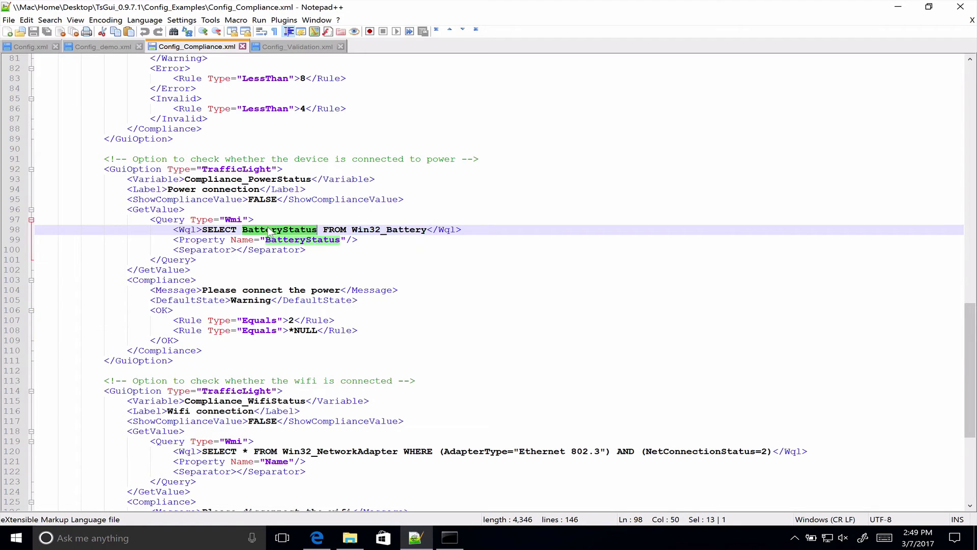
double_click(292, 320)
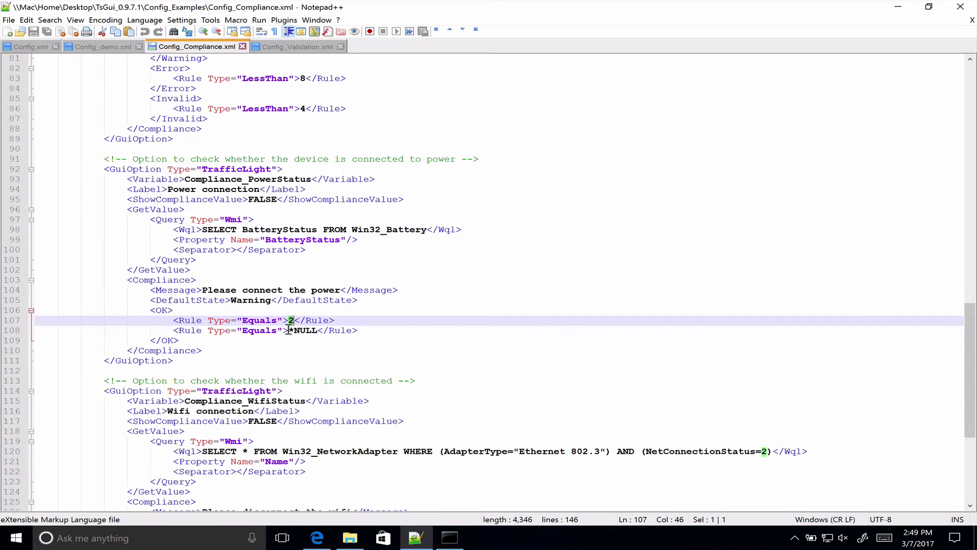
- Highlight the power check's *NULL rule value and Warning default state, then the ComplianceRefreshButton type below the wifi check
left_click_drag(289, 330, 321, 330)
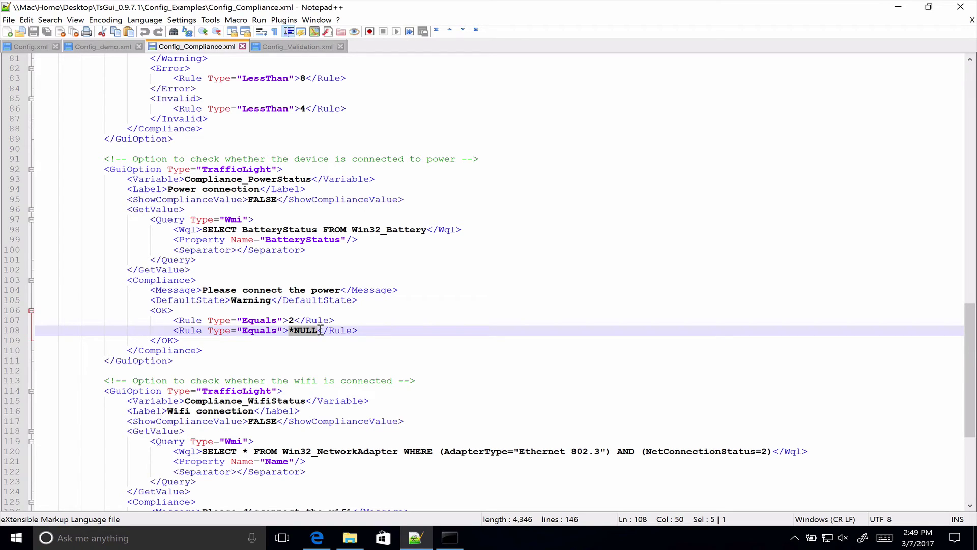
double_click(248, 301)
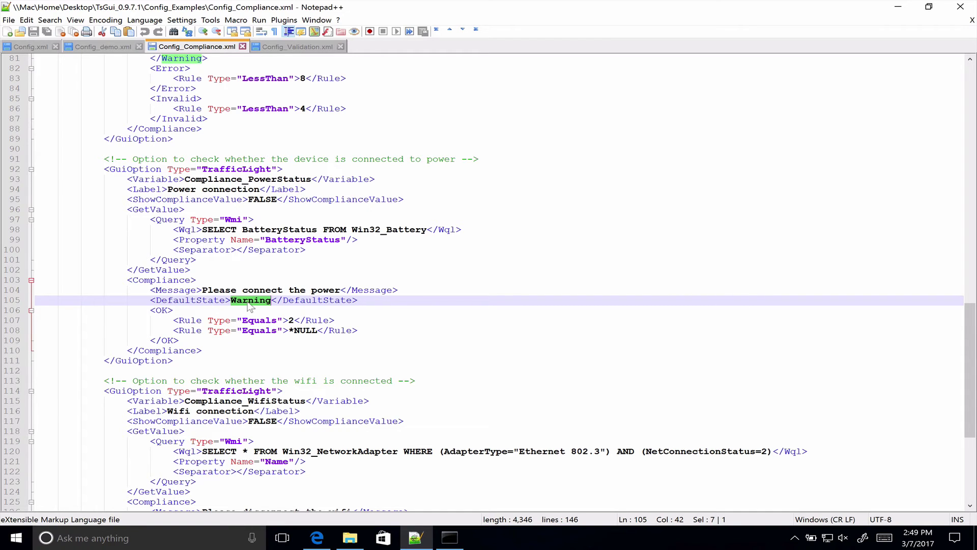
scroll(249, 305, "down", 3)
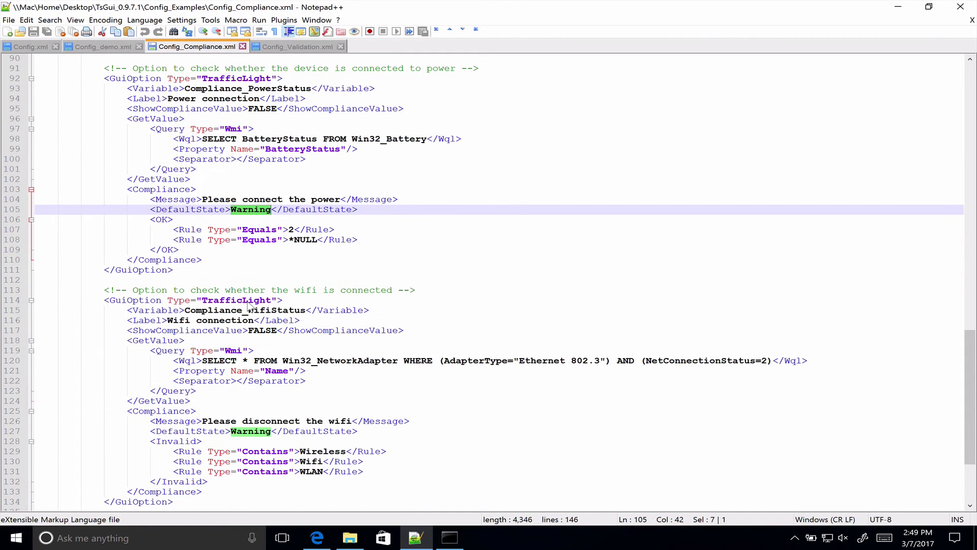
scroll(249, 305, "down", 4)
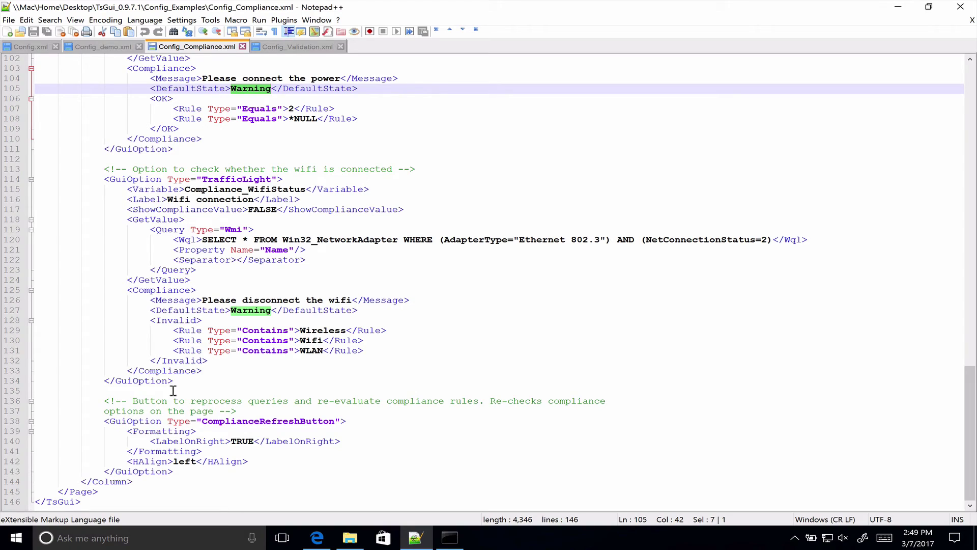
left_click(116, 421)
double_click(229, 422)
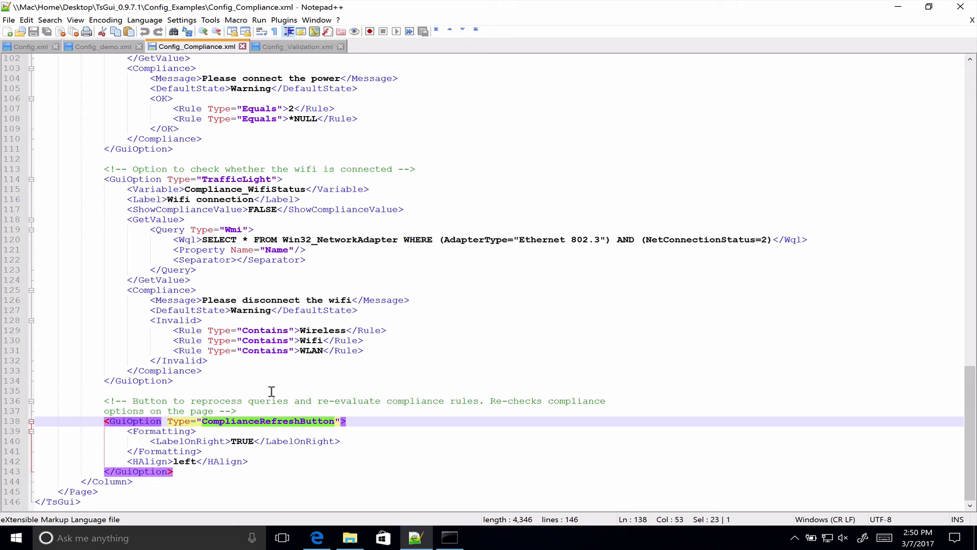
- Switch to Command Prompt, rerun TsGui.exe with config_demo.xml in test mode, and arrange the windows so the TsGui form and Live Data are unobstructed
left_click(457, 543)
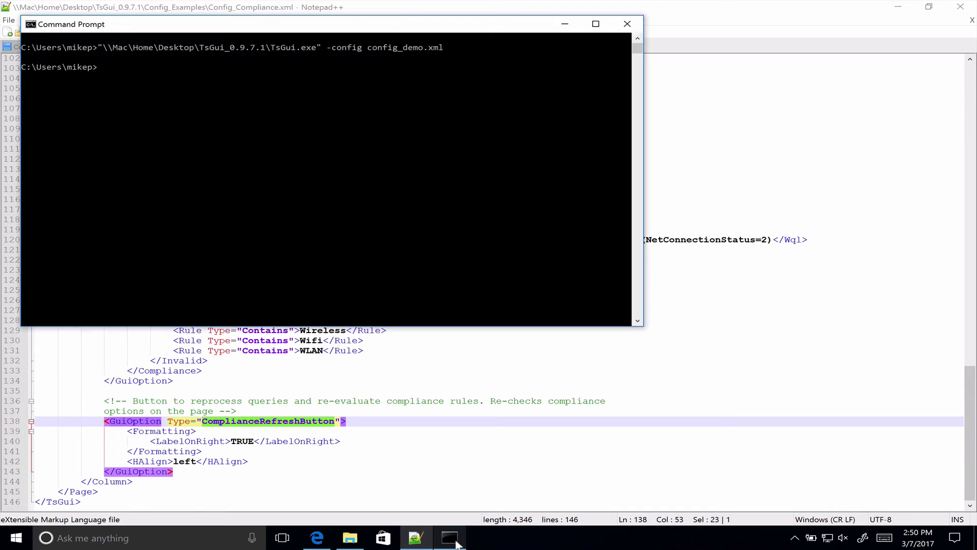
key("Up")
key("Return")
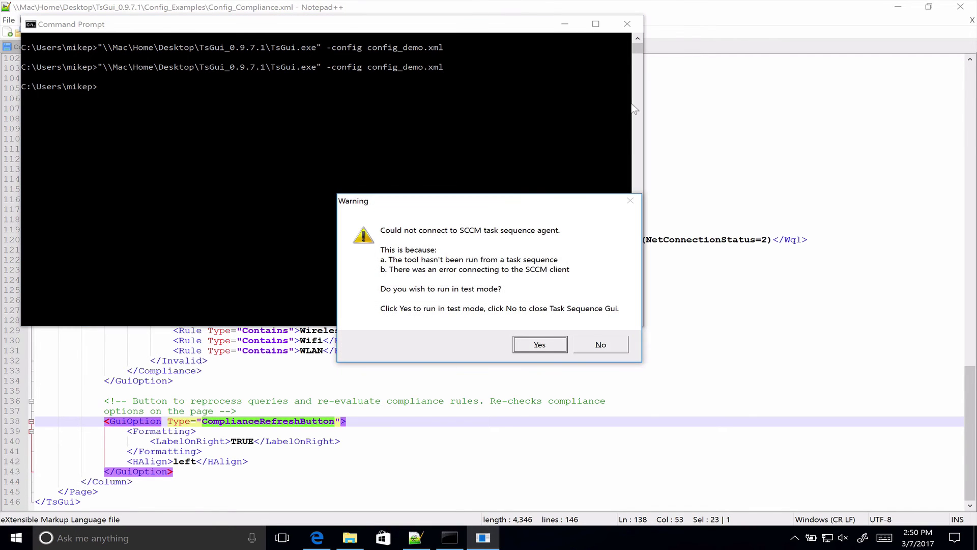
left_click(535, 345)
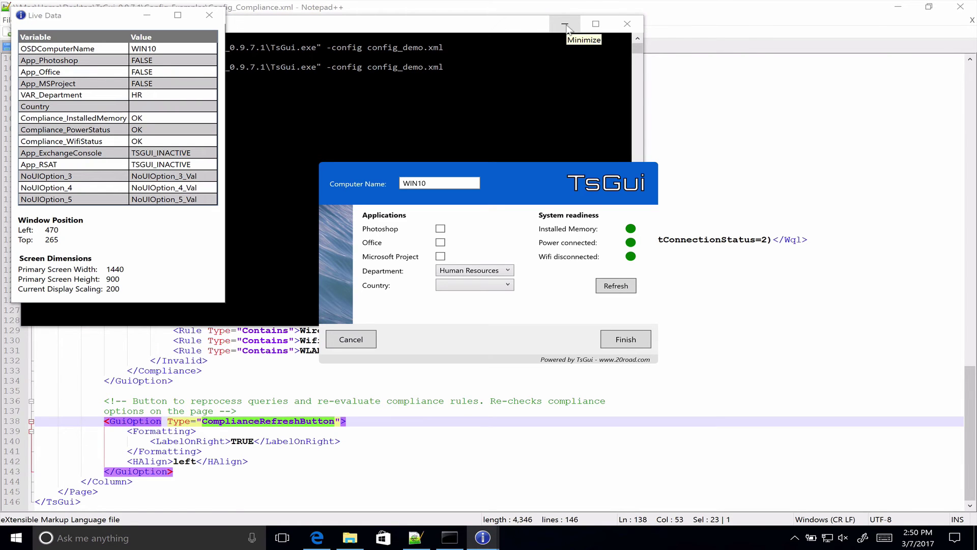
left_click(564, 24)
left_click_drag(122, 18, 834, 77)
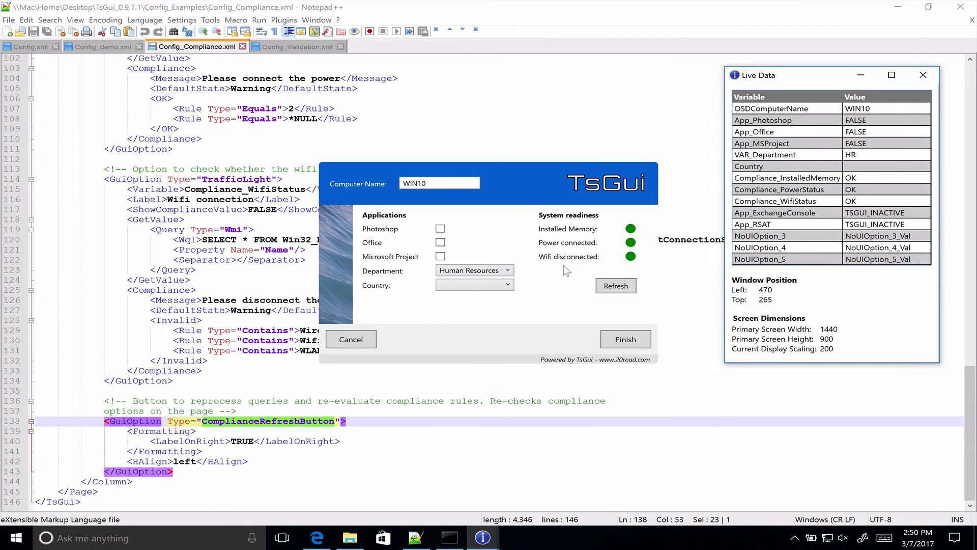
- Show the power check in Config_demo.xml and move the TsGui form away from the code
left_click(100, 46)
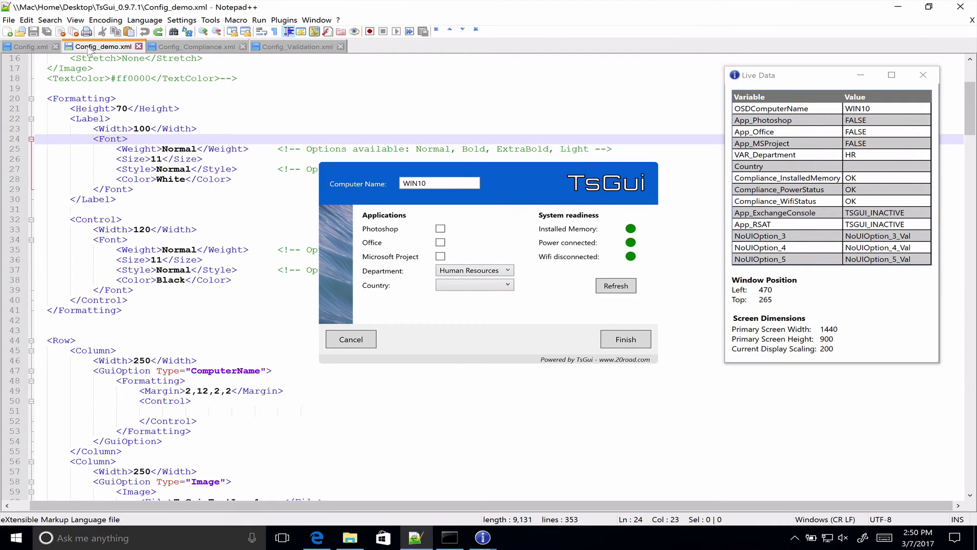
scroll(217, 205, "down", 20)
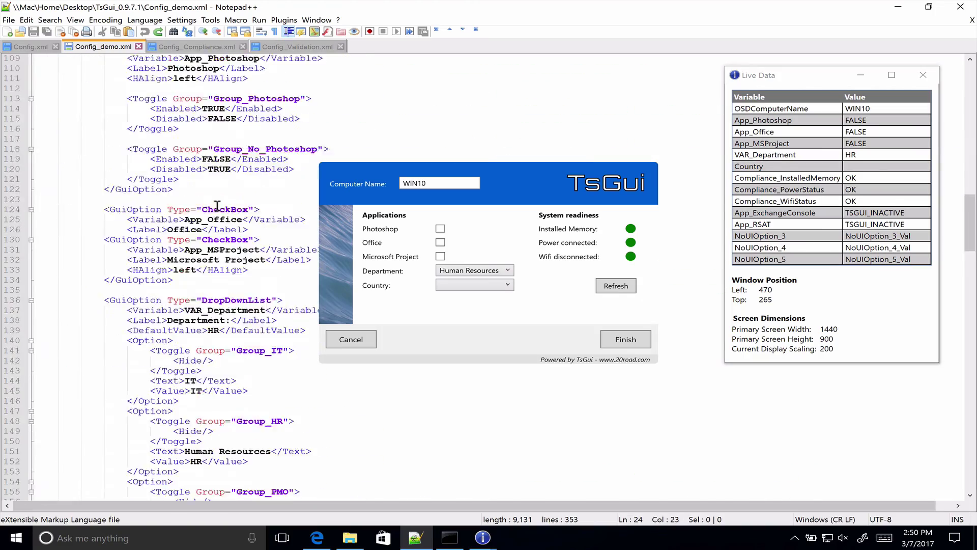
scroll(218, 205, "down", 20)
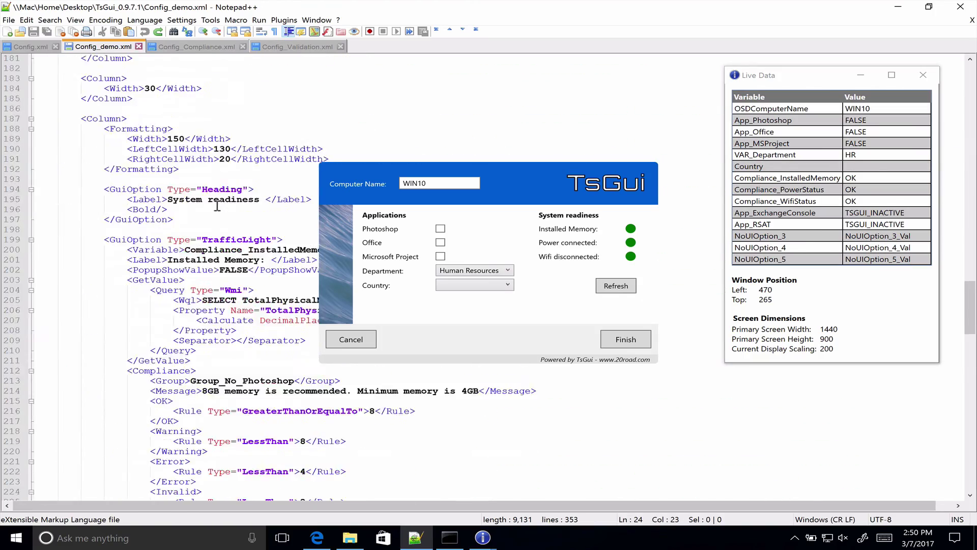
left_click_drag(508, 169, 673, 52)
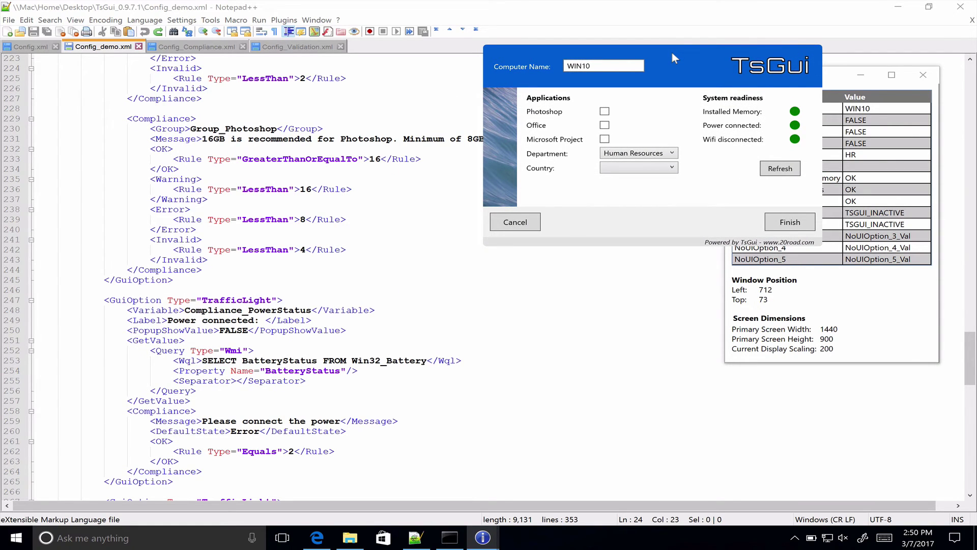
- Refresh the compliance checks, compare the power light's message with the Error default state in the XML, and refresh the checks again
left_click(778, 171)
mouse_move(797, 132)
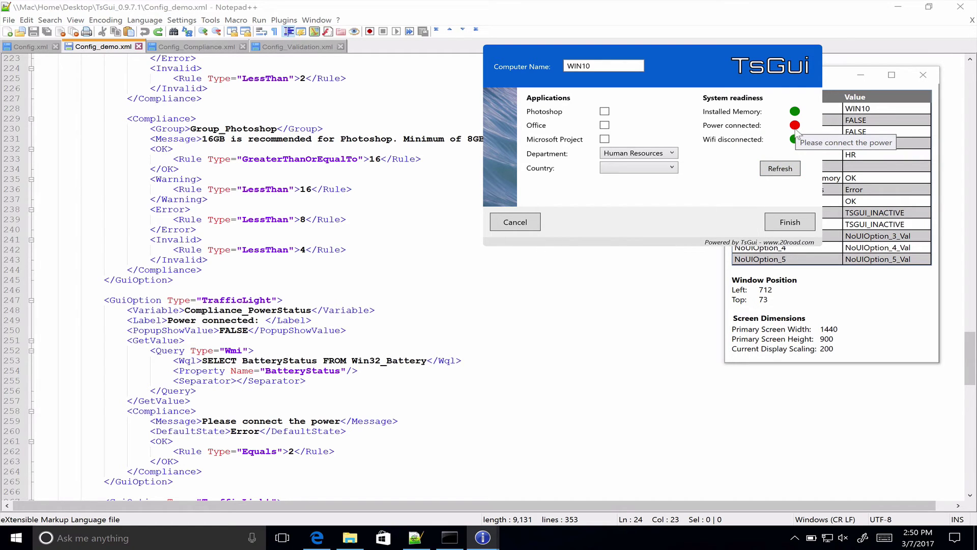
left_click(279, 343)
scroll(280, 343, "down", 1)
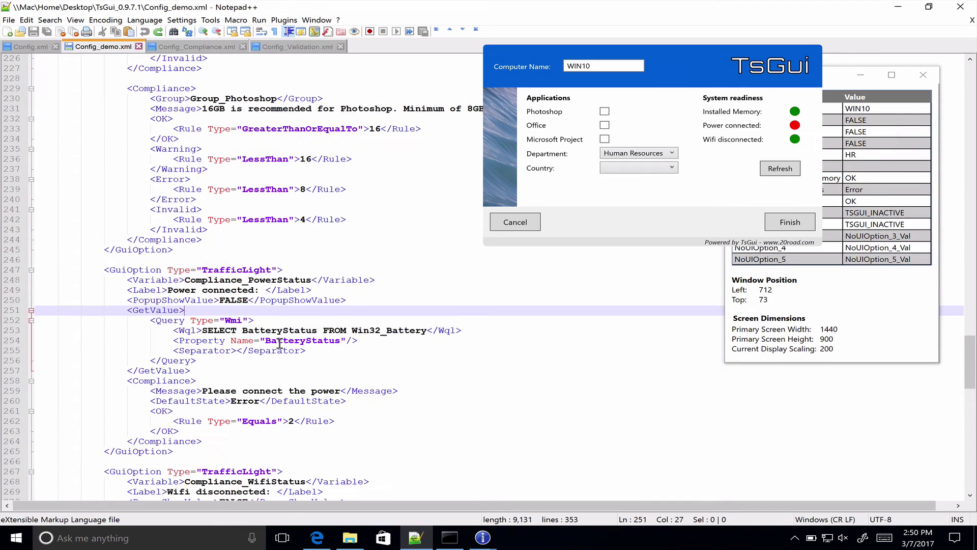
left_click(235, 402)
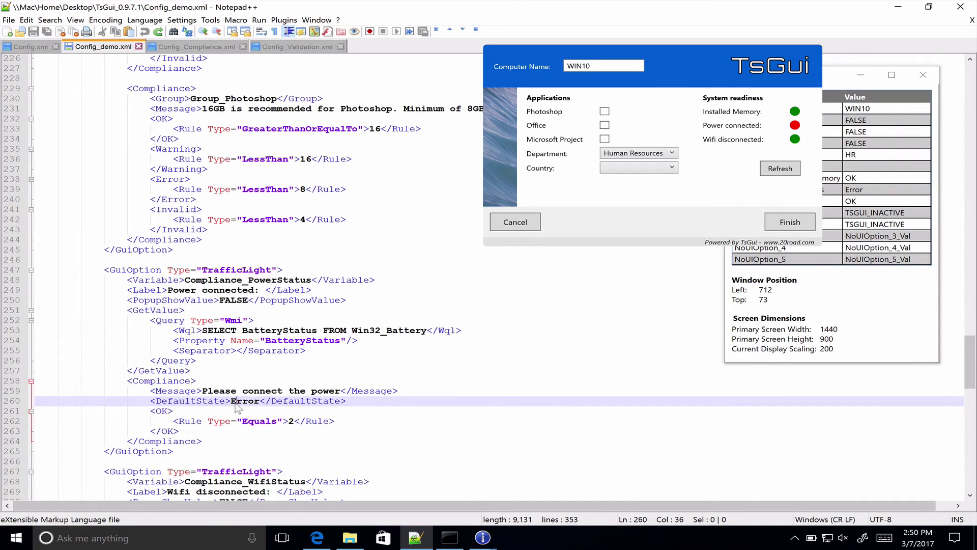
double_click(236, 402)
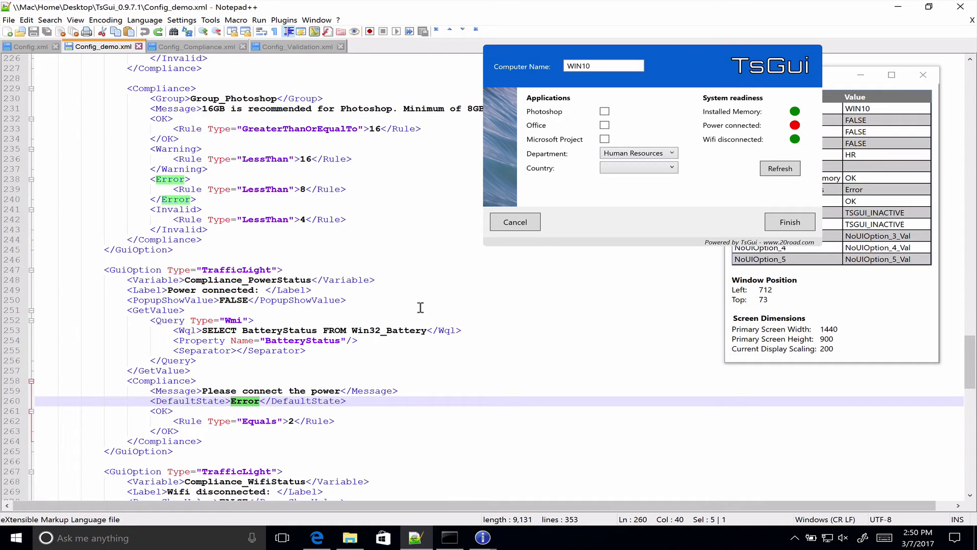
left_click(780, 170)
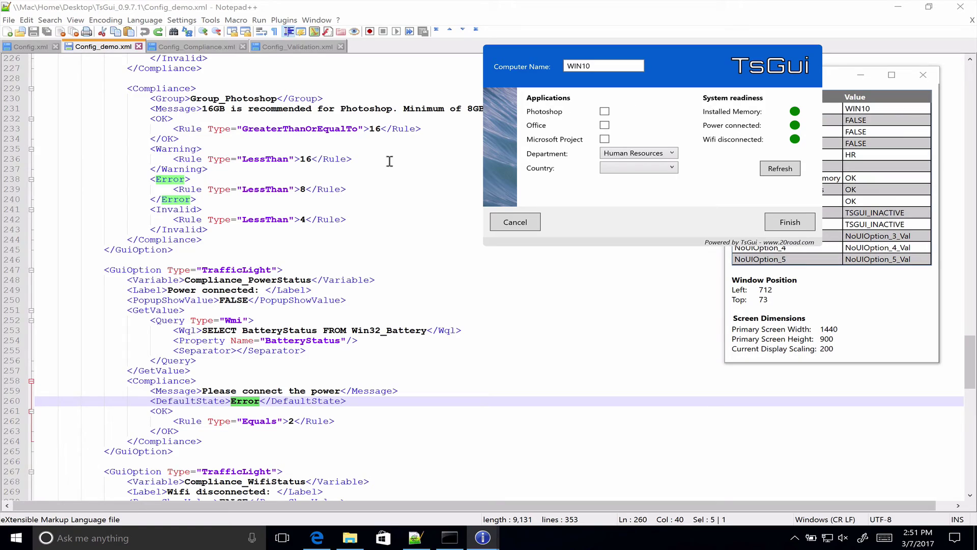
- Find the Photoshop checkbox option and highlight its App_Photoshop variable, label, and Group_Photoshop and Group_No_Photoshop toggle groups
scroll(389, 161, "up", 20)
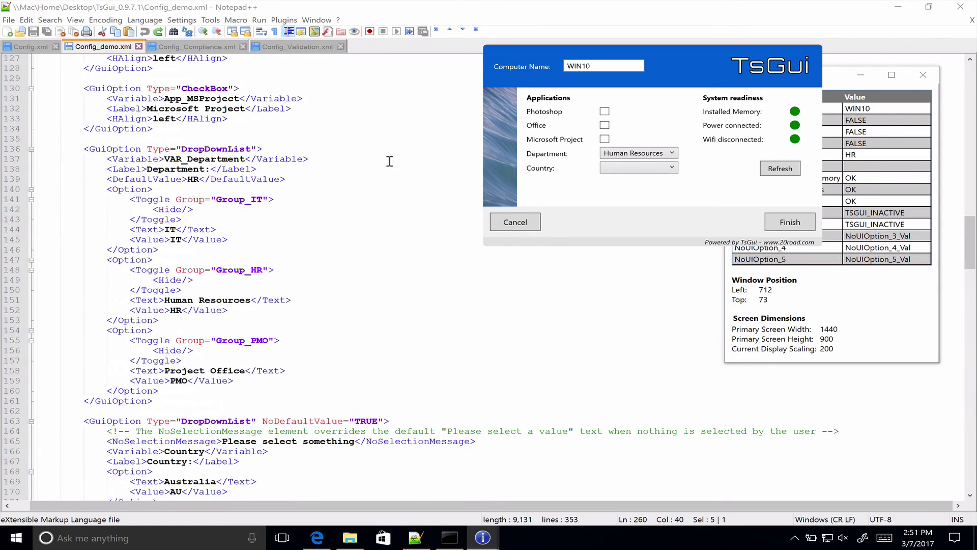
scroll(389, 161, "up", 5)
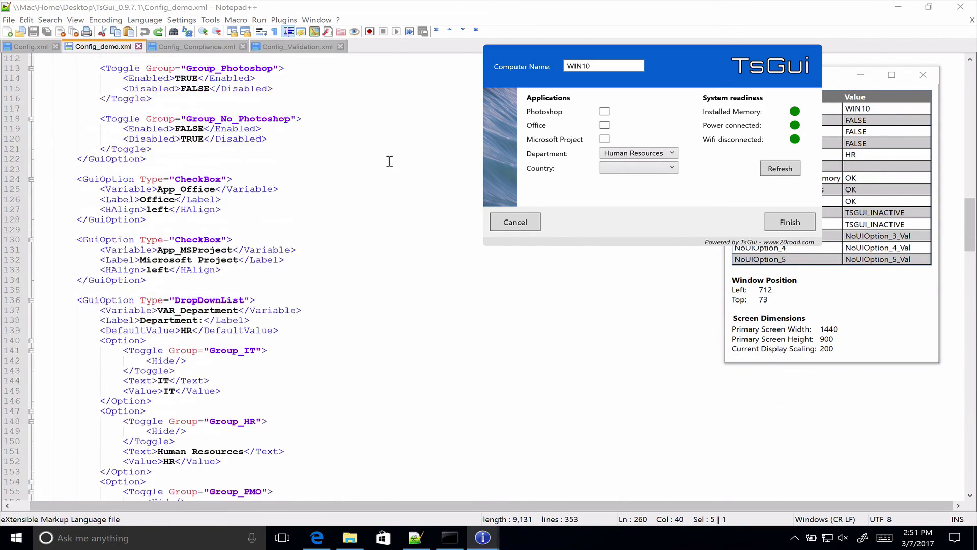
scroll(390, 161, "up", 3)
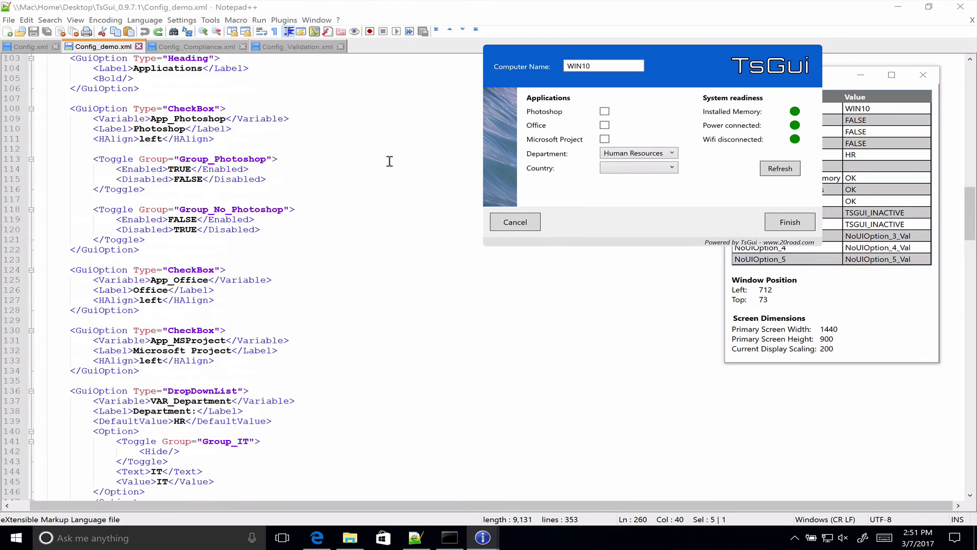
double_click(177, 119)
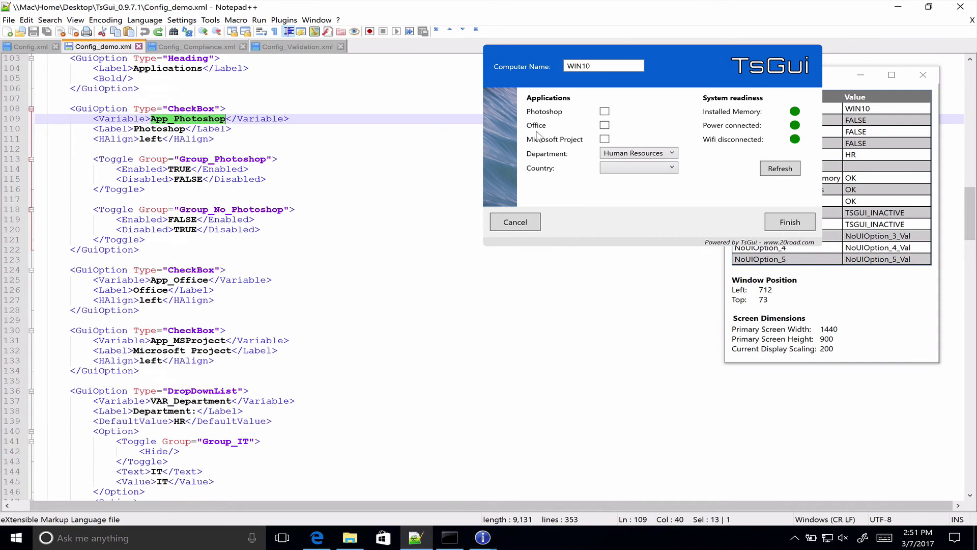
left_click(159, 130)
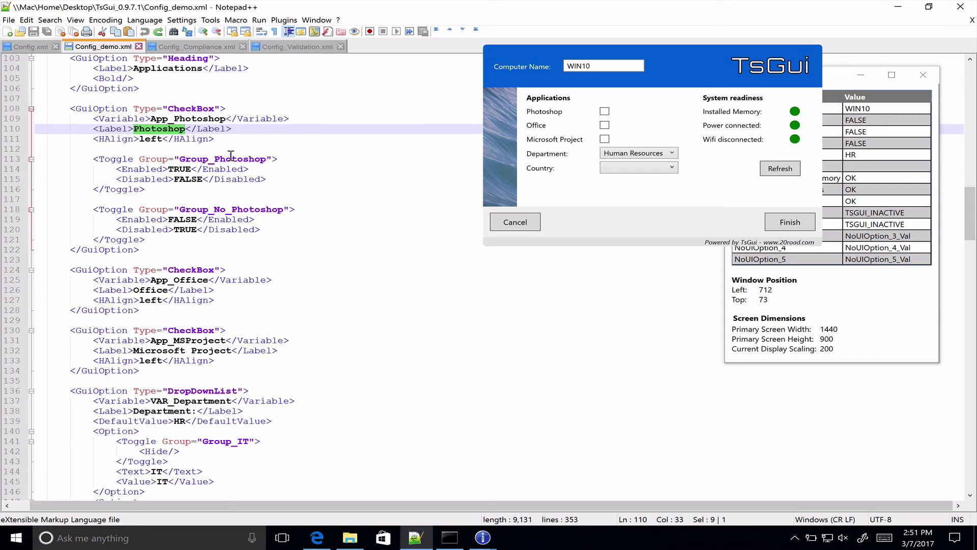
left_click(230, 157)
double_click(214, 210)
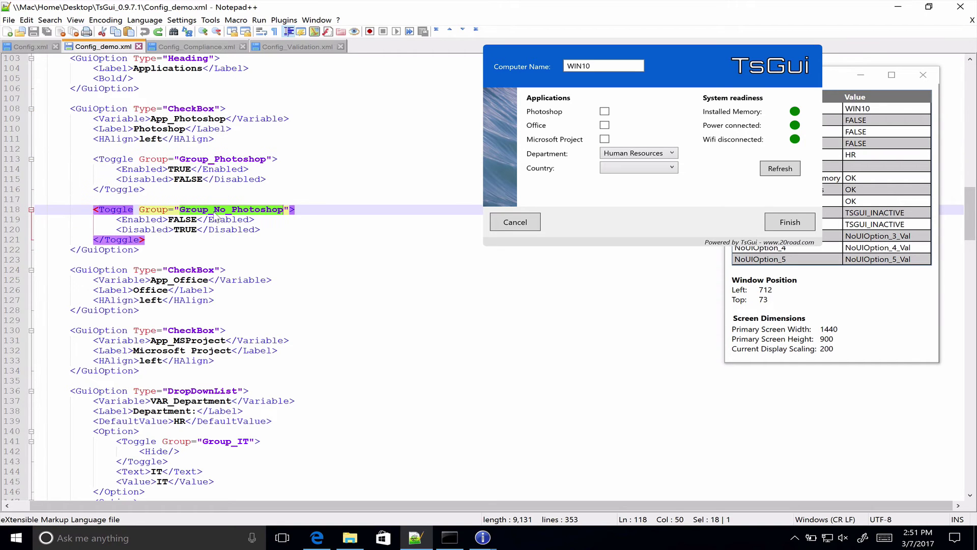
double_click(225, 159)
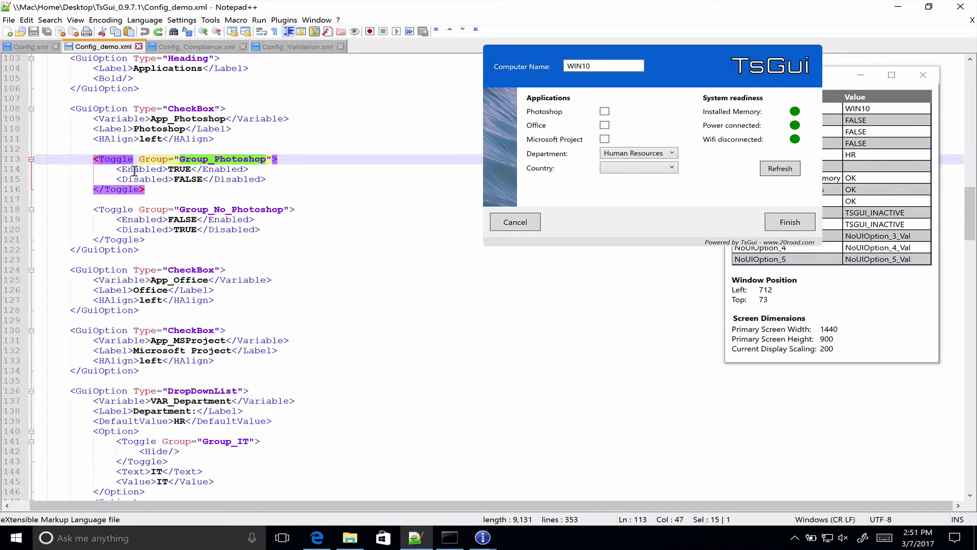
- Compare the Enabled and Disabled values of the Photoshop checkbox's two toggle groups
left_click(133, 170)
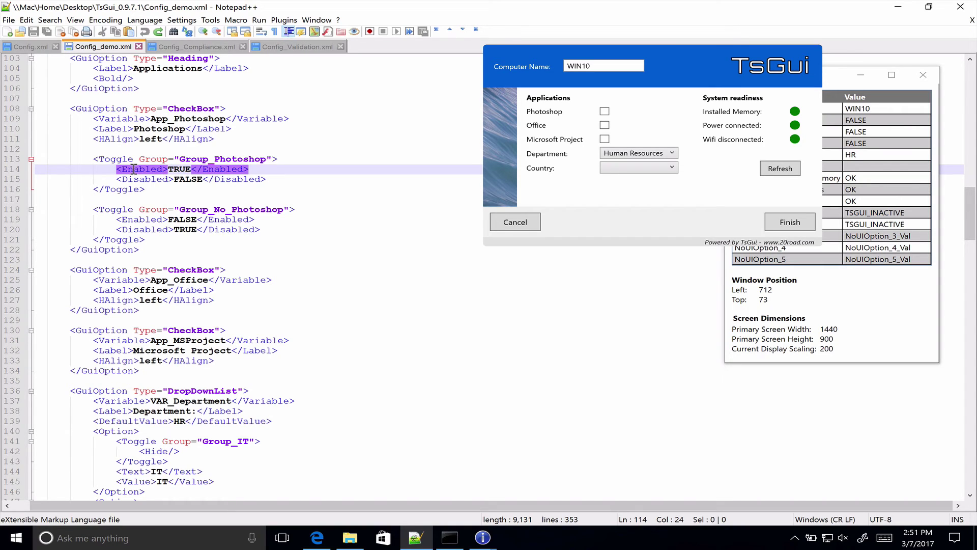
double_click(178, 172)
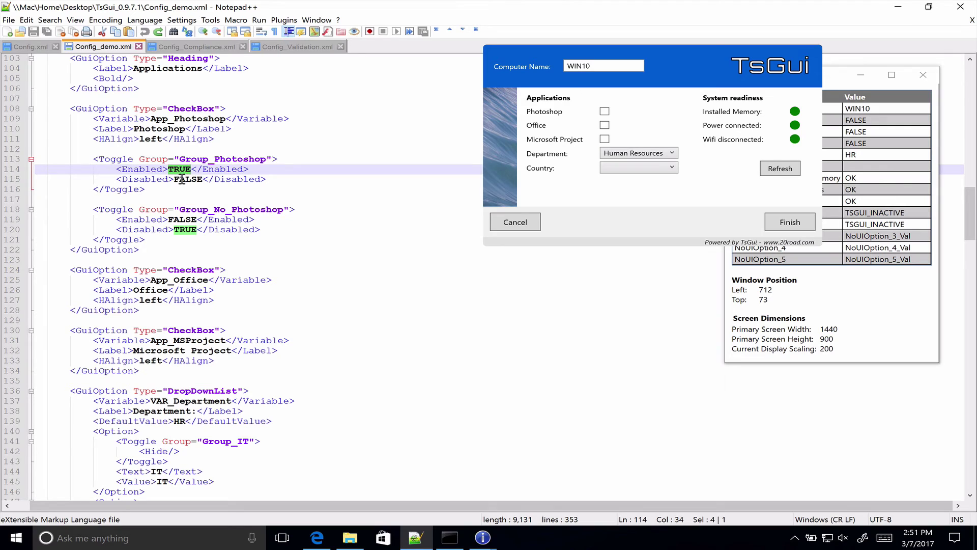
double_click(182, 179)
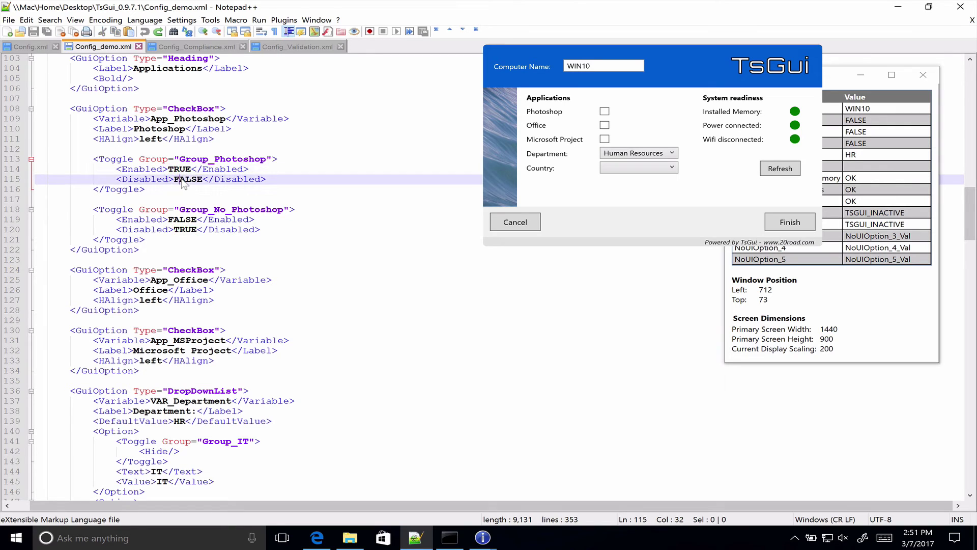
double_click(182, 219)
double_click(185, 230)
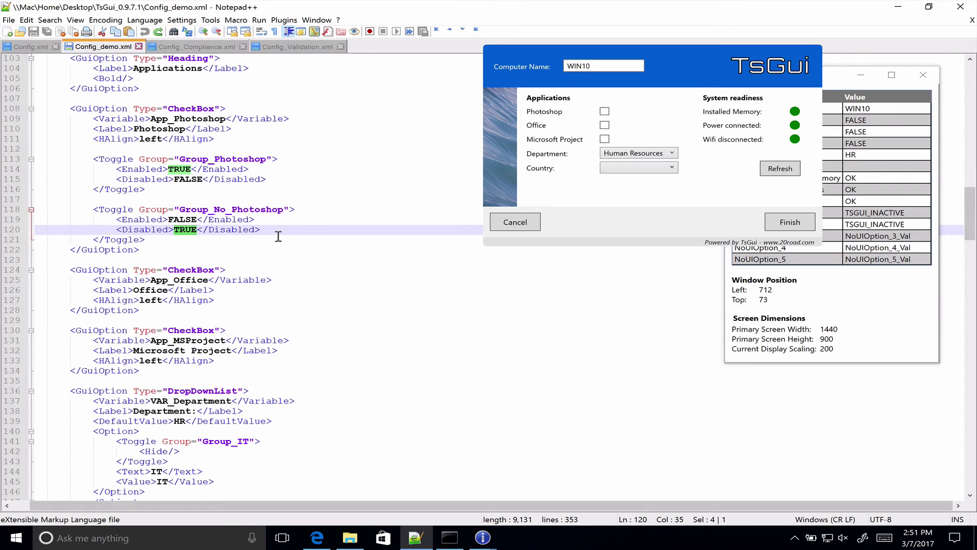
- Examine the installed memory check's two Compliance sections and highlight their groups, Group_No_Photoshop and Group_Photoshop
scroll(406, 303, "down", 20)
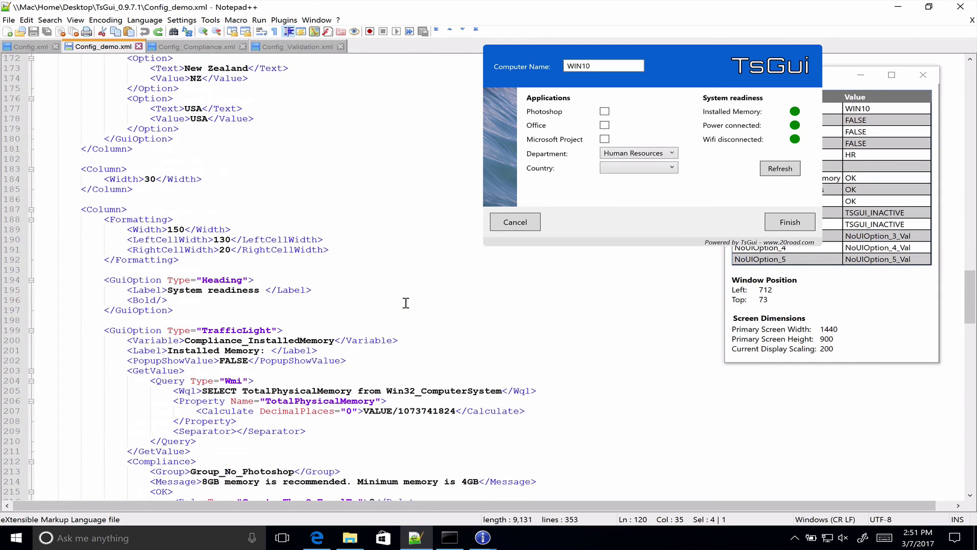
scroll(405, 303, "down", 11)
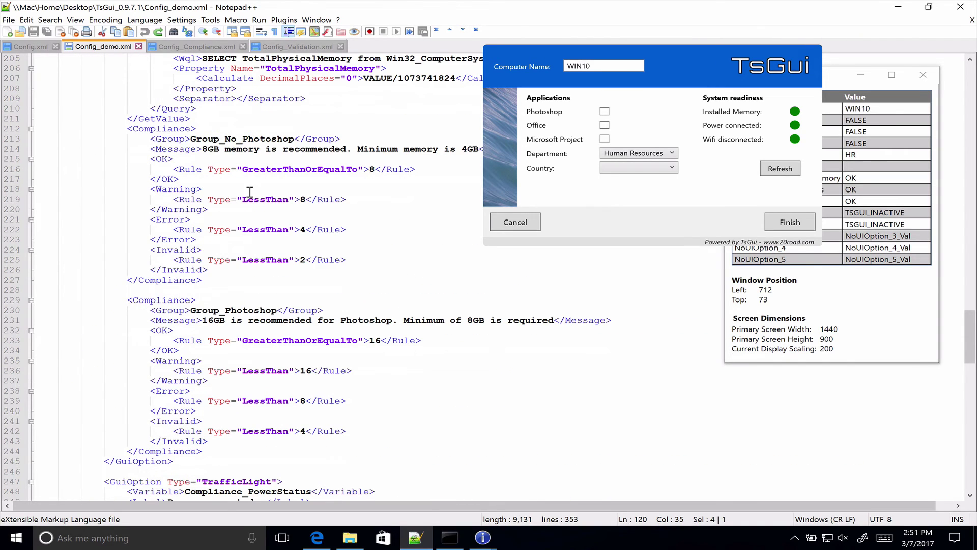
left_click(173, 130)
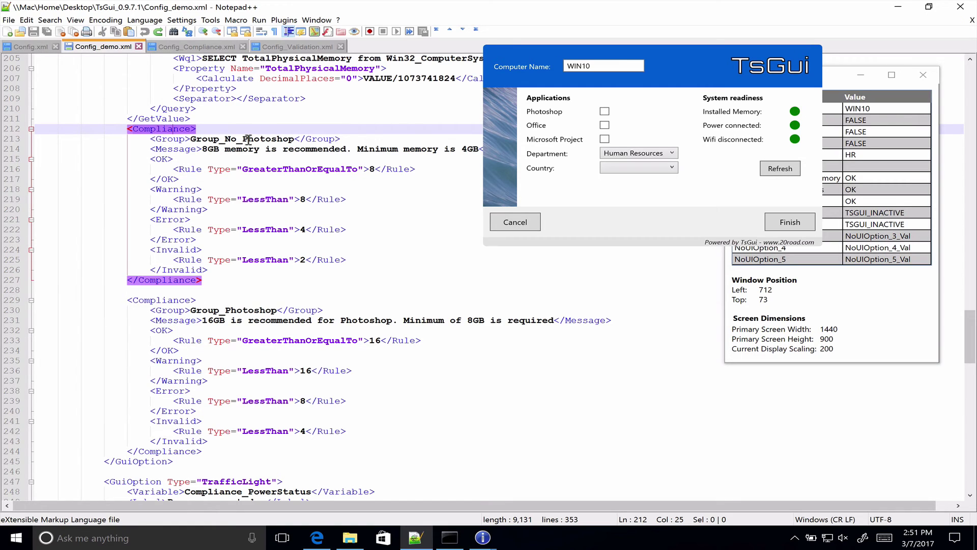
left_click(169, 299)
left_click(166, 129)
left_click_drag(207, 280, 126, 131)
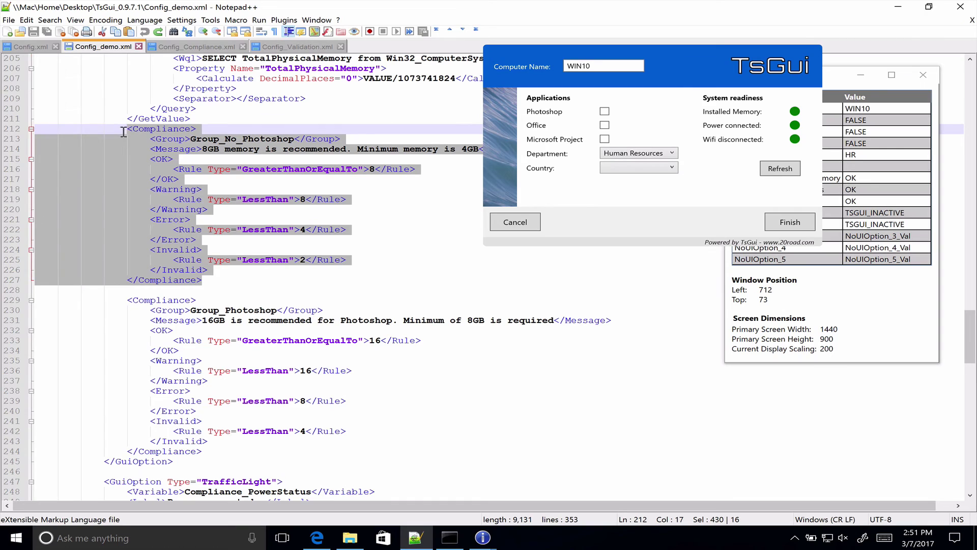
double_click(216, 139)
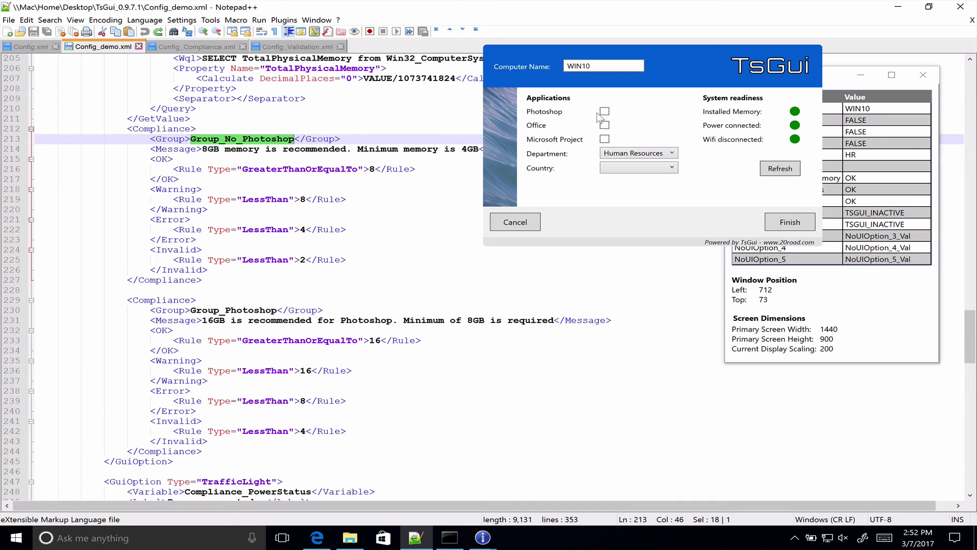
double_click(219, 309)
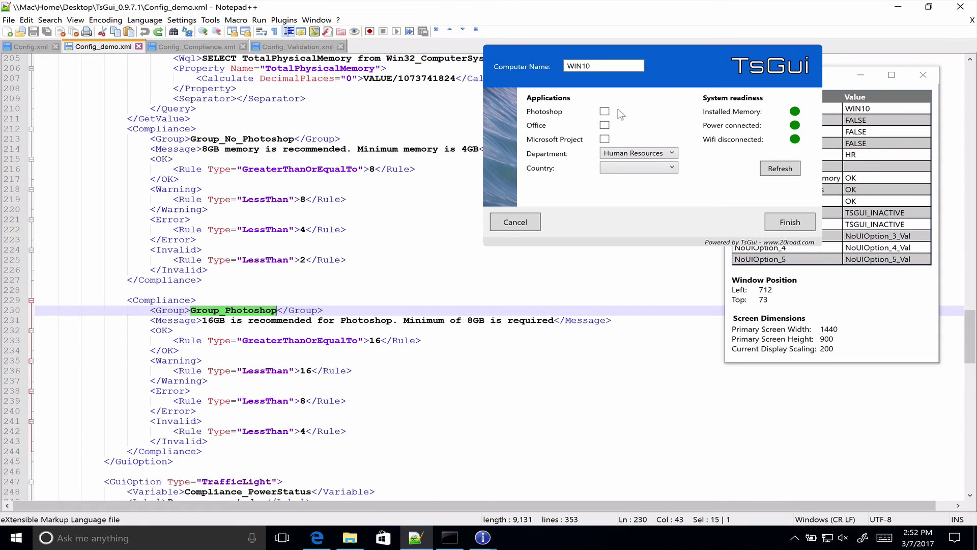
- Move the TsGui window clear of the XML and highlight the rule types and the 16 threshold in the memory check's Compliance sections
left_click_drag(521, 60, 625, 88)
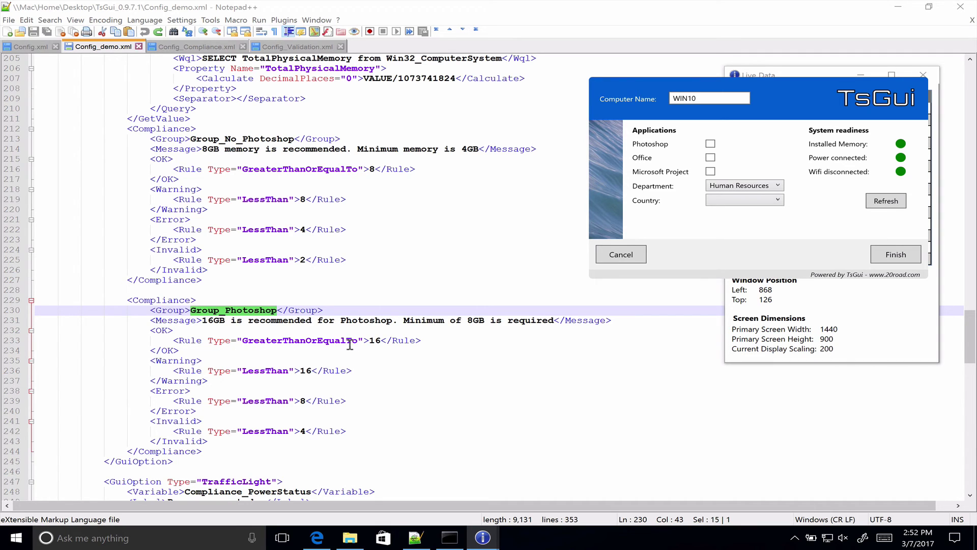
double_click(295, 169)
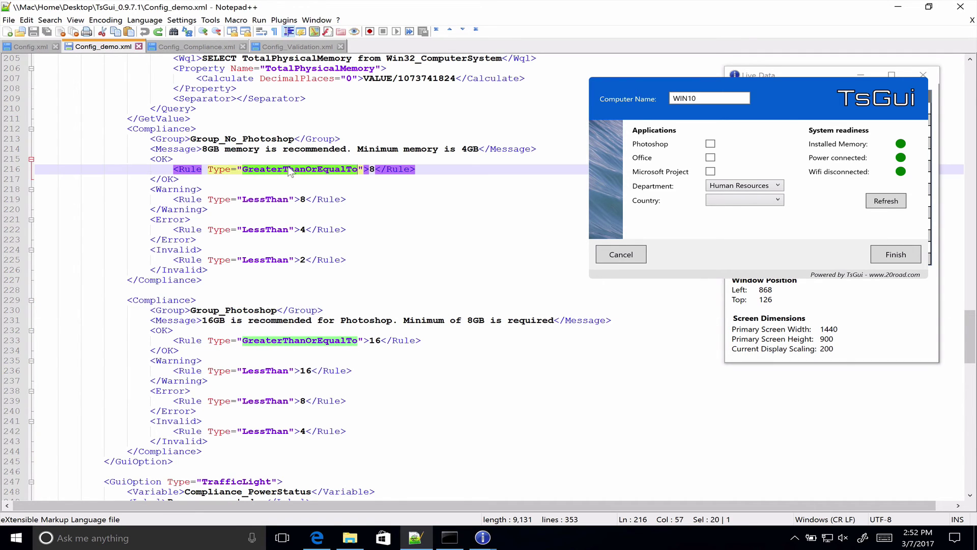
double_click(375, 340)
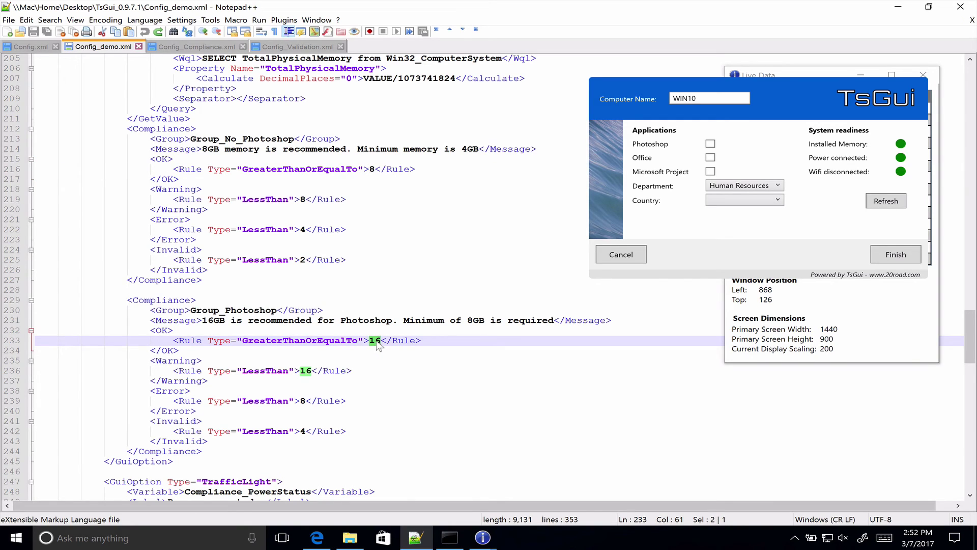
double_click(265, 371)
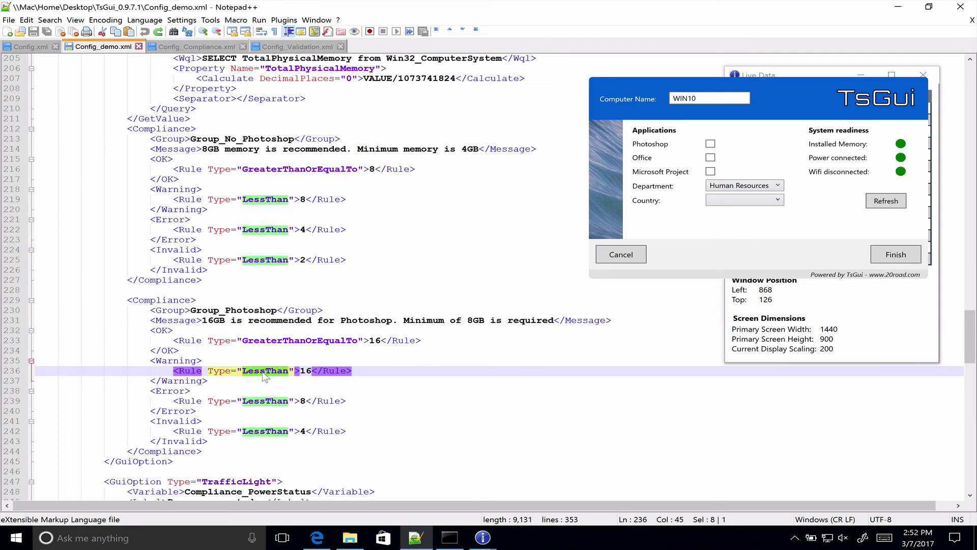
left_click(261, 401)
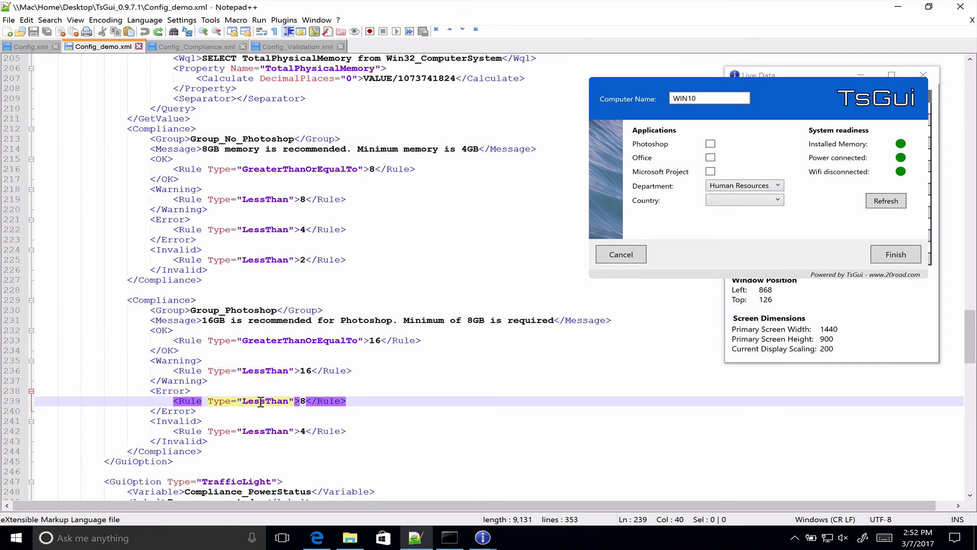
double_click(266, 431)
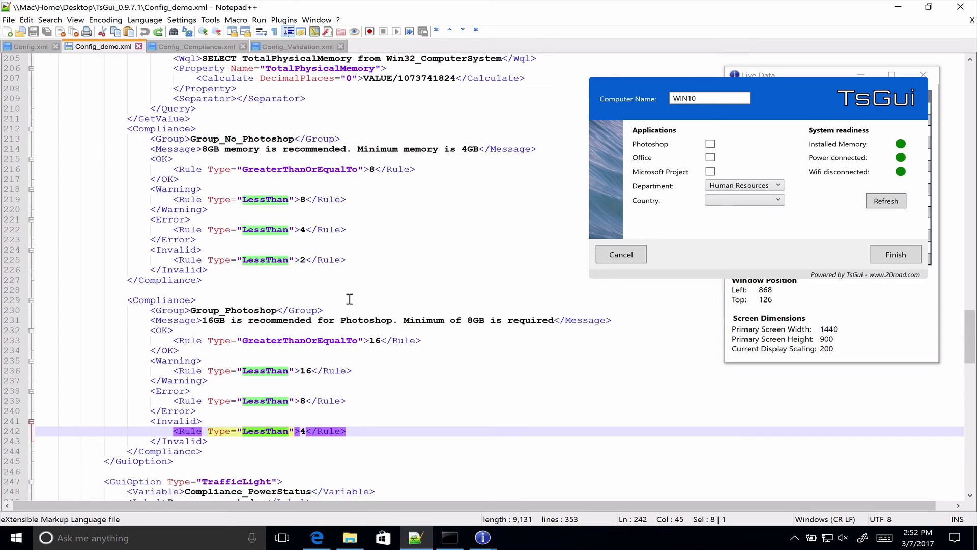
- Examine the OK, Error and Invalid rule thresholds in the memory check's Group_No_Photoshop section
left_click(270, 169)
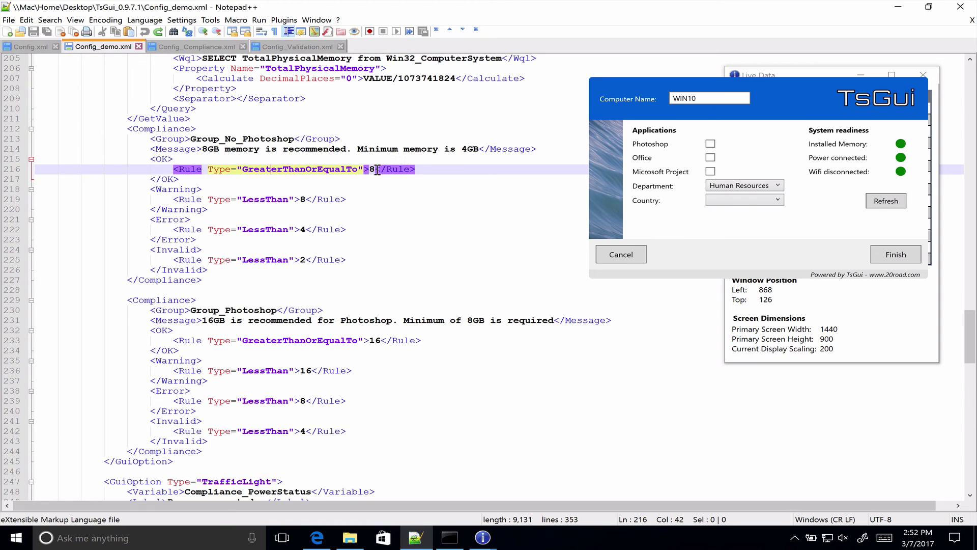
left_click_drag(376, 170, 386, 170)
double_click(302, 230)
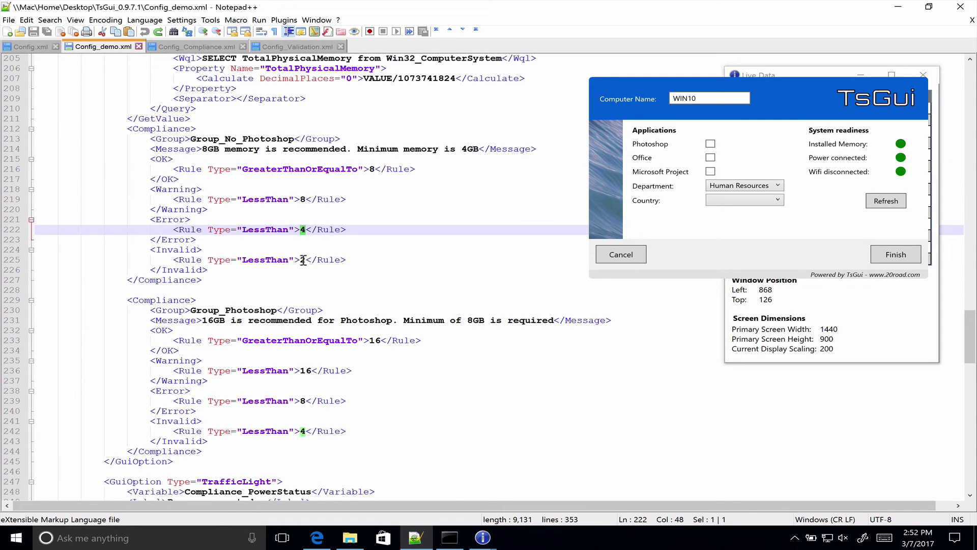
left_click(304, 260)
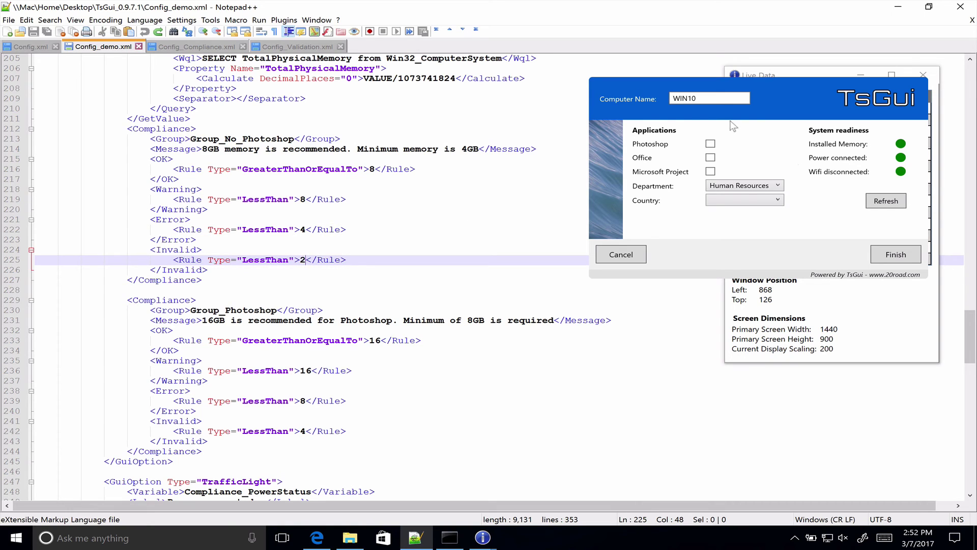
- Select the Photoshop application and move the TsGui window off the Live Data values
left_click(711, 145)
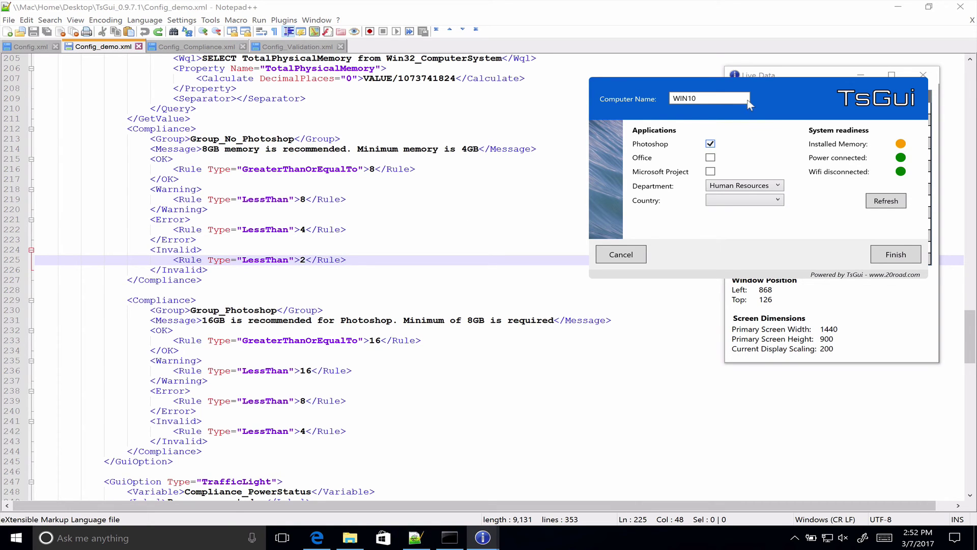
left_click_drag(758, 84, 639, 73)
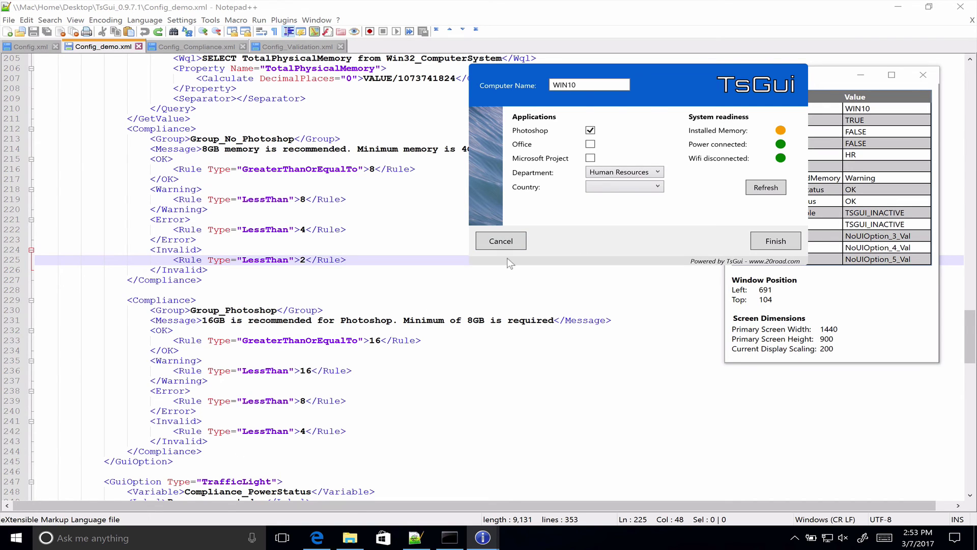
- Switch to Config_Compliance.xml and examine the ComplianceRefreshButton option and the wifi check's default state
scroll(376, 387, "down", 6)
scroll(377, 387, "down", 13)
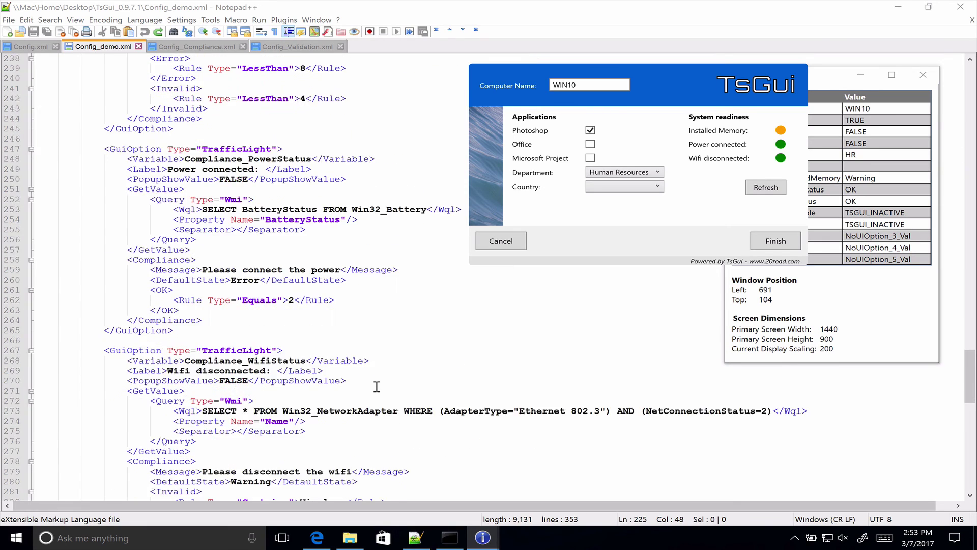
scroll(377, 387, "down", 3)
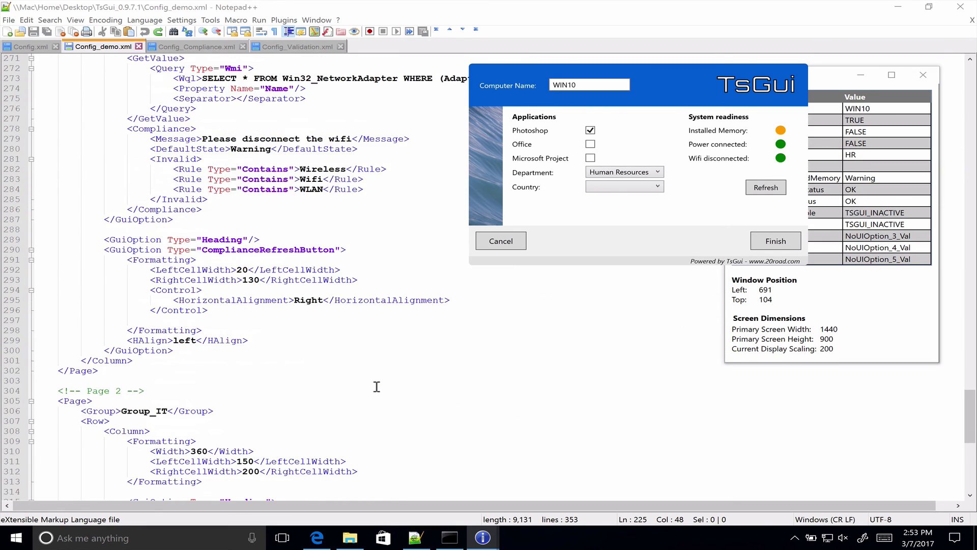
scroll(376, 387, "down", 4)
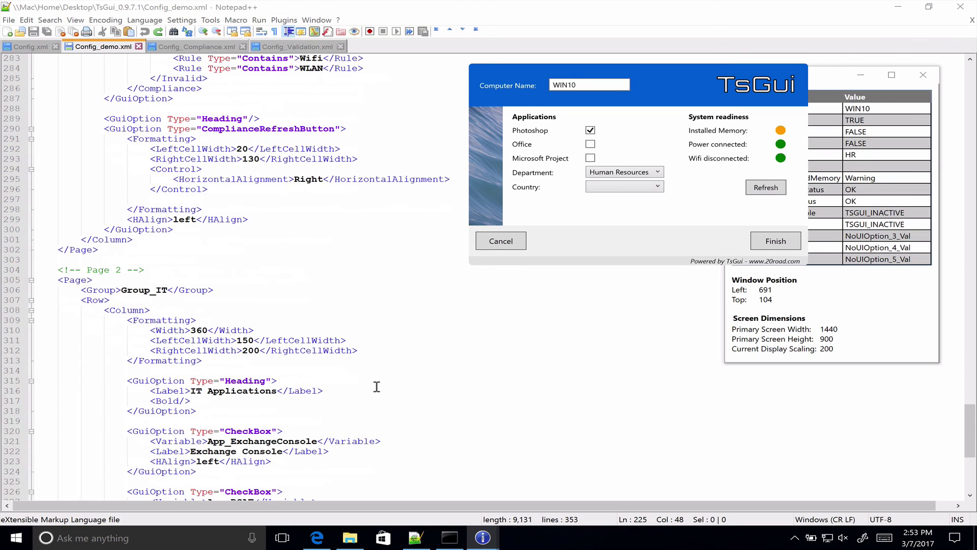
left_click(211, 48)
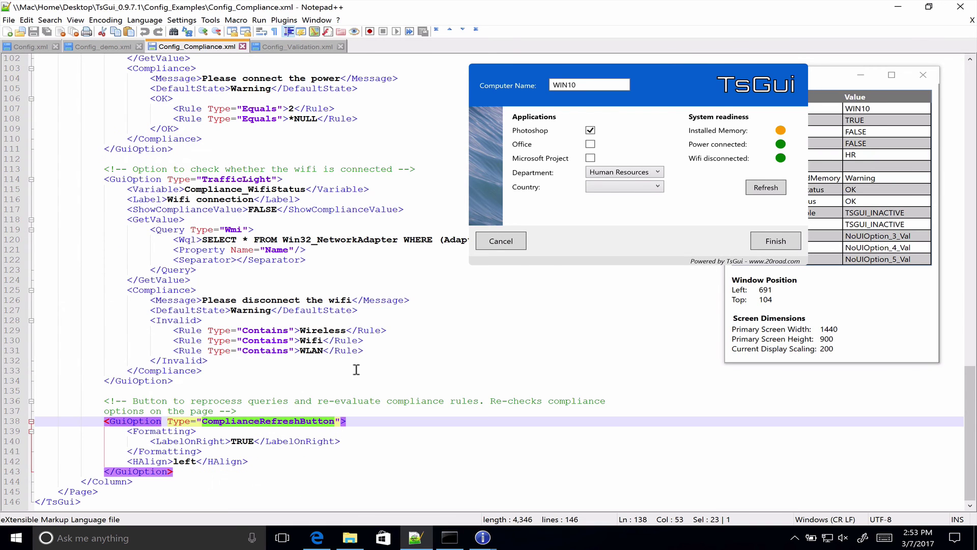
double_click(187, 421)
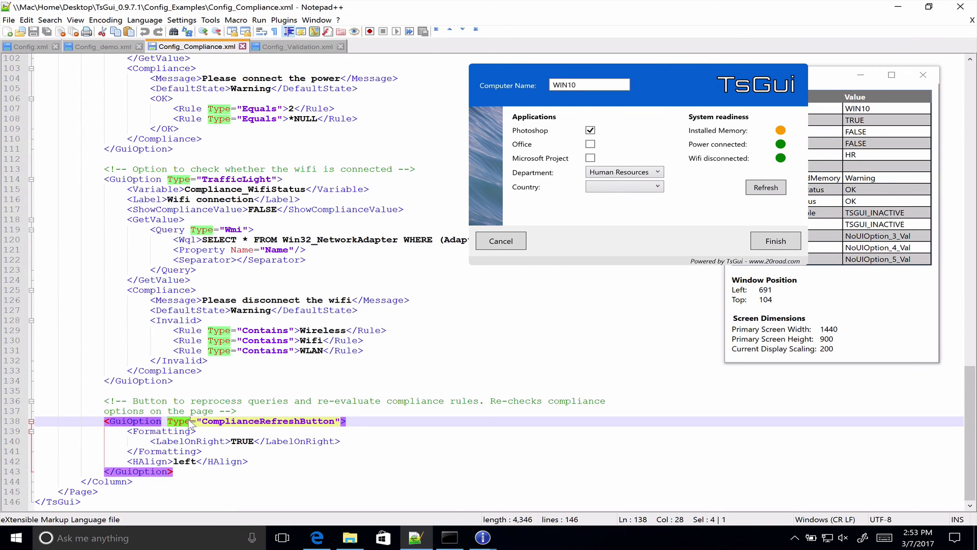
double_click(236, 421)
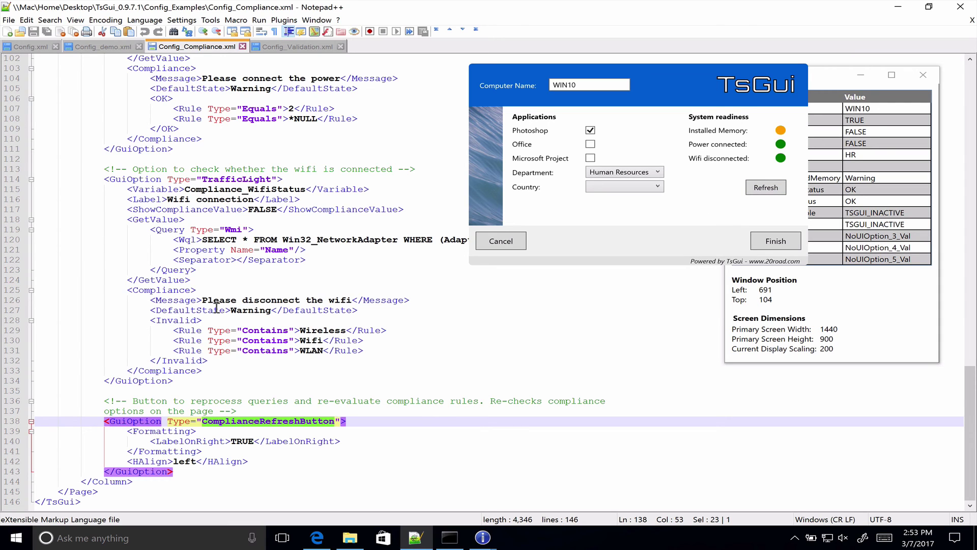
left_click(253, 310)
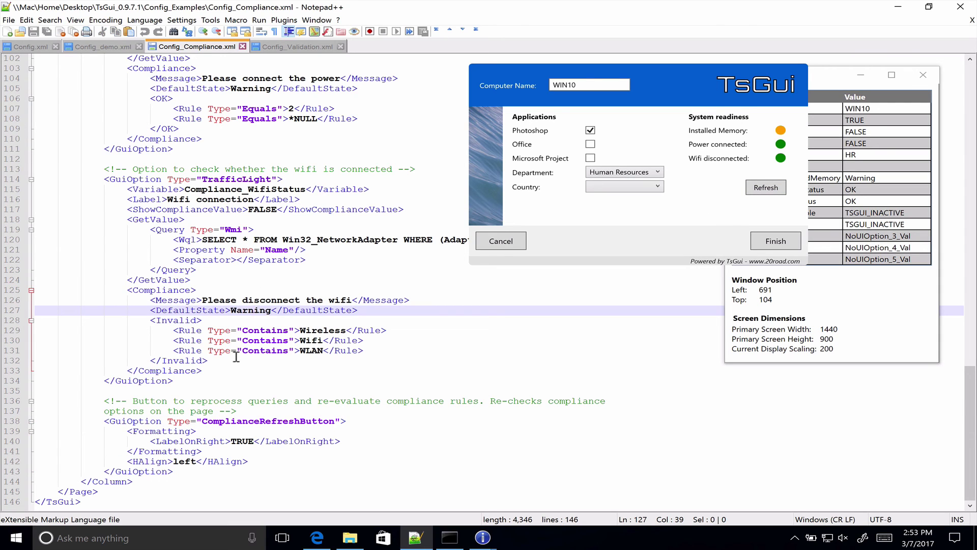
left_click(180, 381)
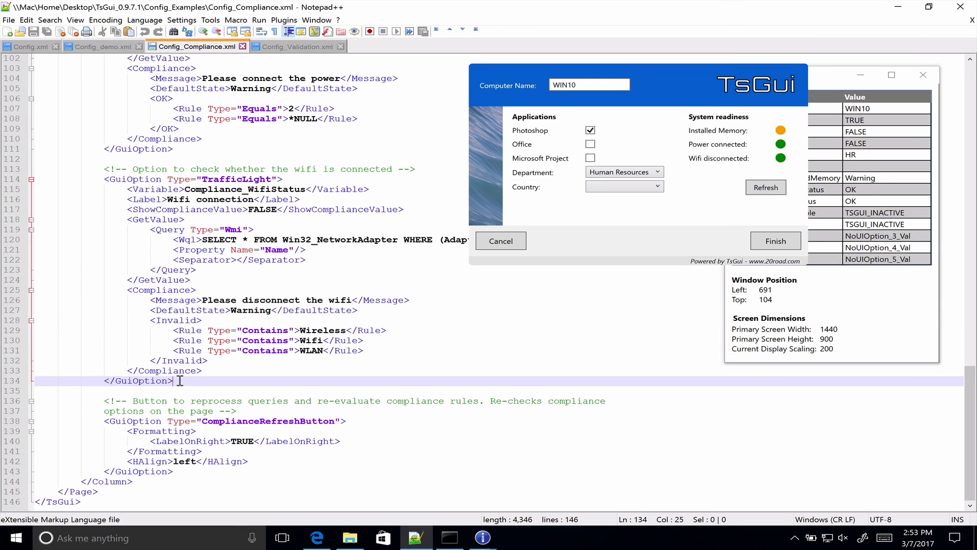
- Set the Department to IT in the TsGui form
mouse_move(713, 134)
left_click(603, 173)
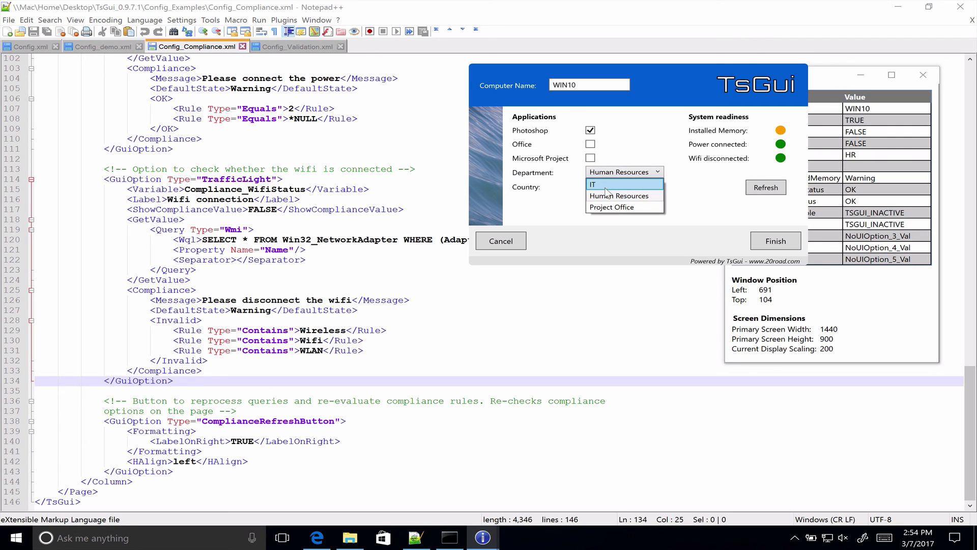
left_click(605, 187)
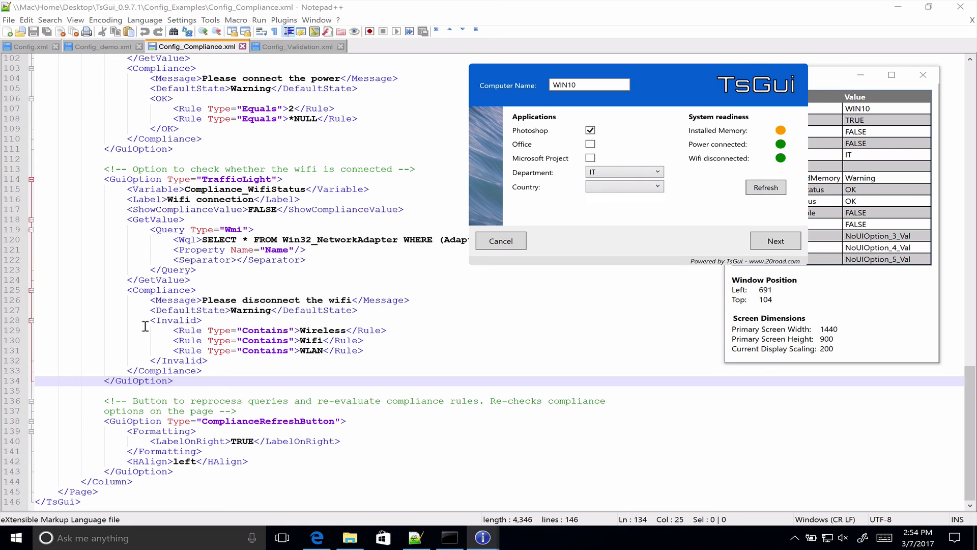
- Highlight the Rule element in the OK state of the power check
scroll(258, 302, "up", 1)
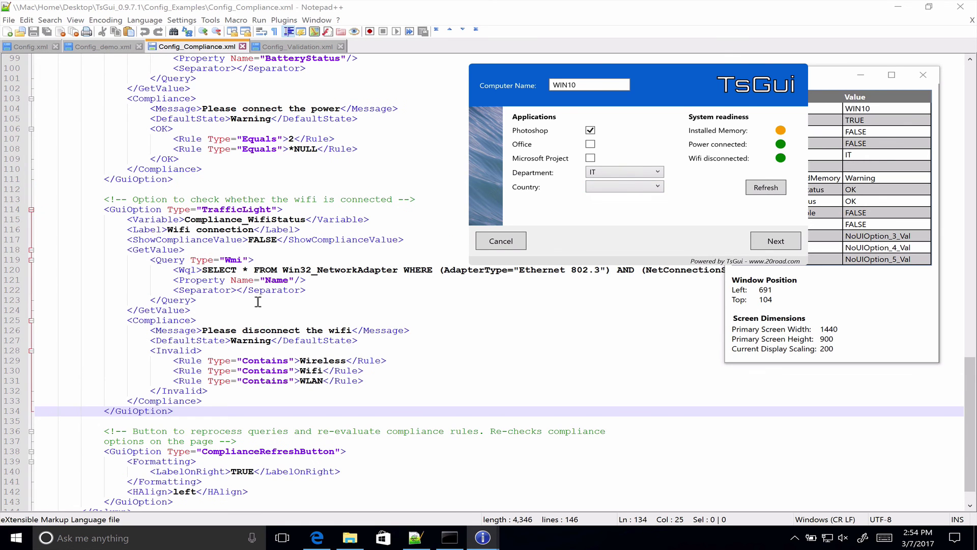
double_click(182, 140)
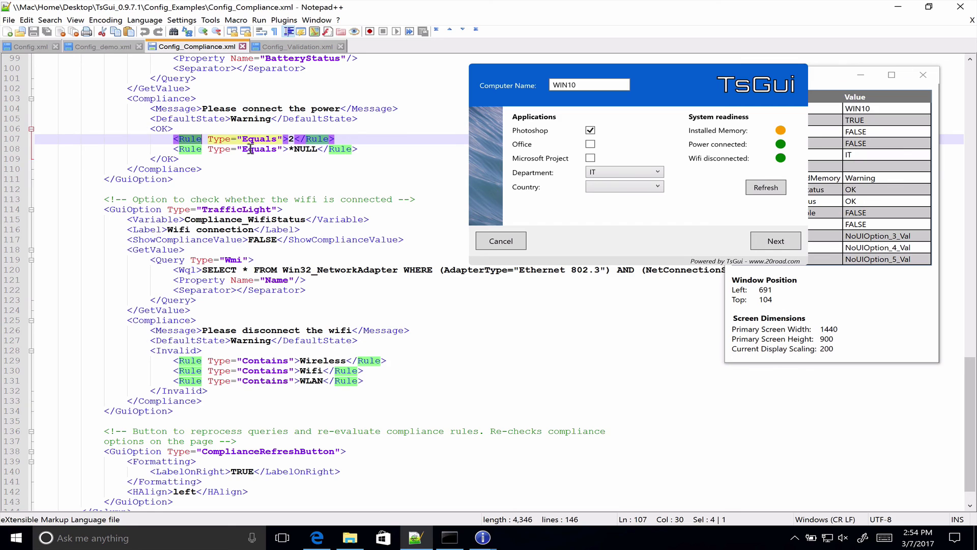